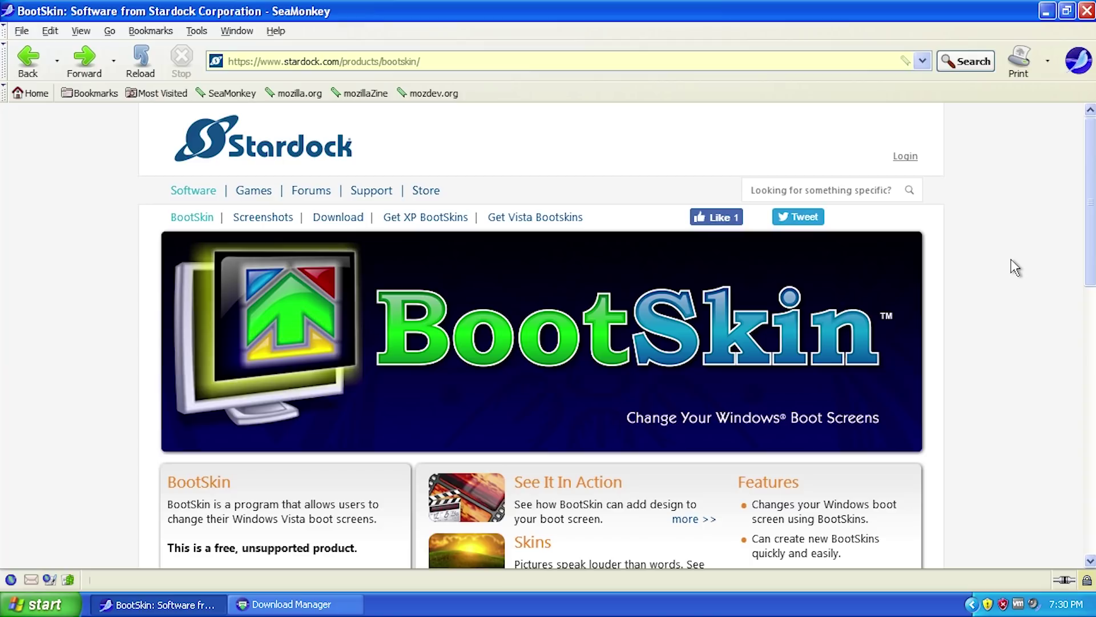
- Open downloads.asp from the BootSkin box to list the free BootSkin Vista and XP downloads
scroll(1005, 269, "down", 3)
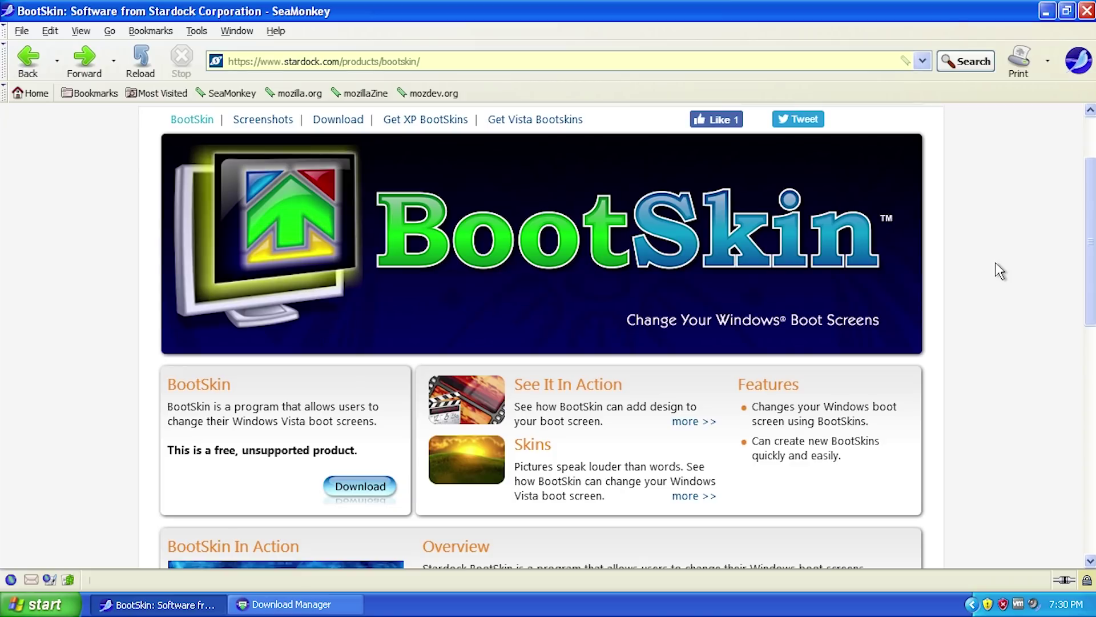
scroll(844, 322, "up", 3)
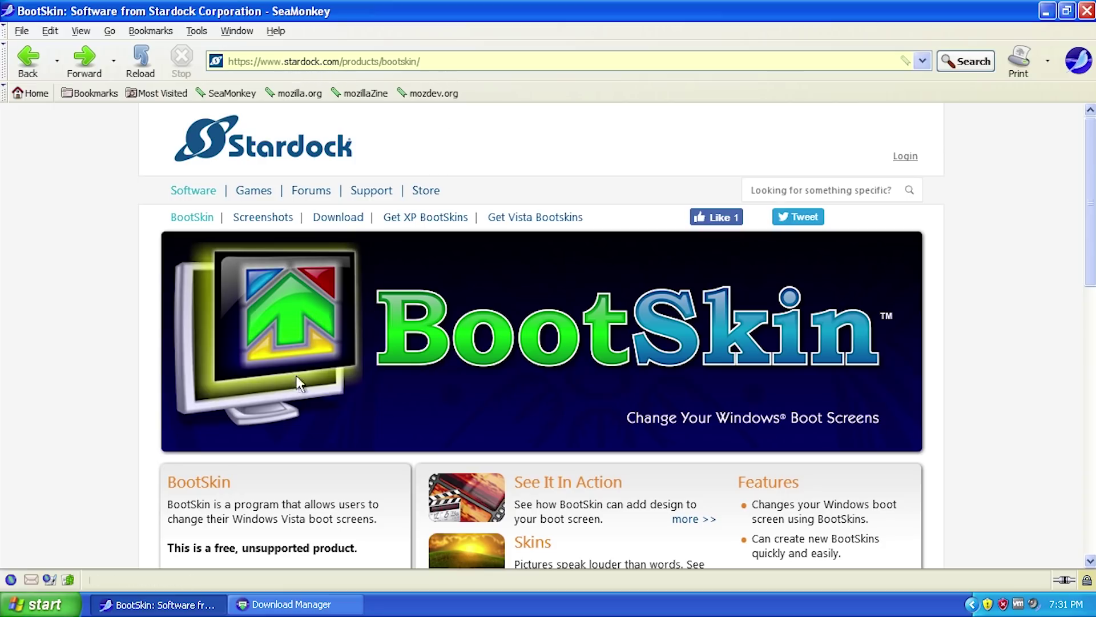
scroll(294, 388, "down", 6)
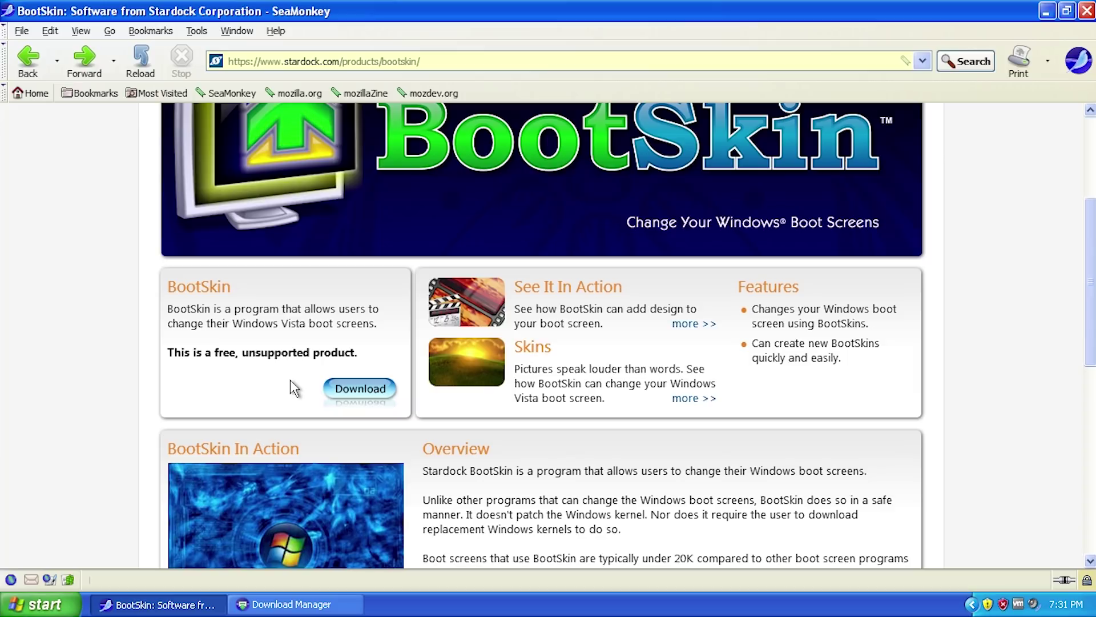
left_click(361, 395)
scroll(355, 365, "down", 1)
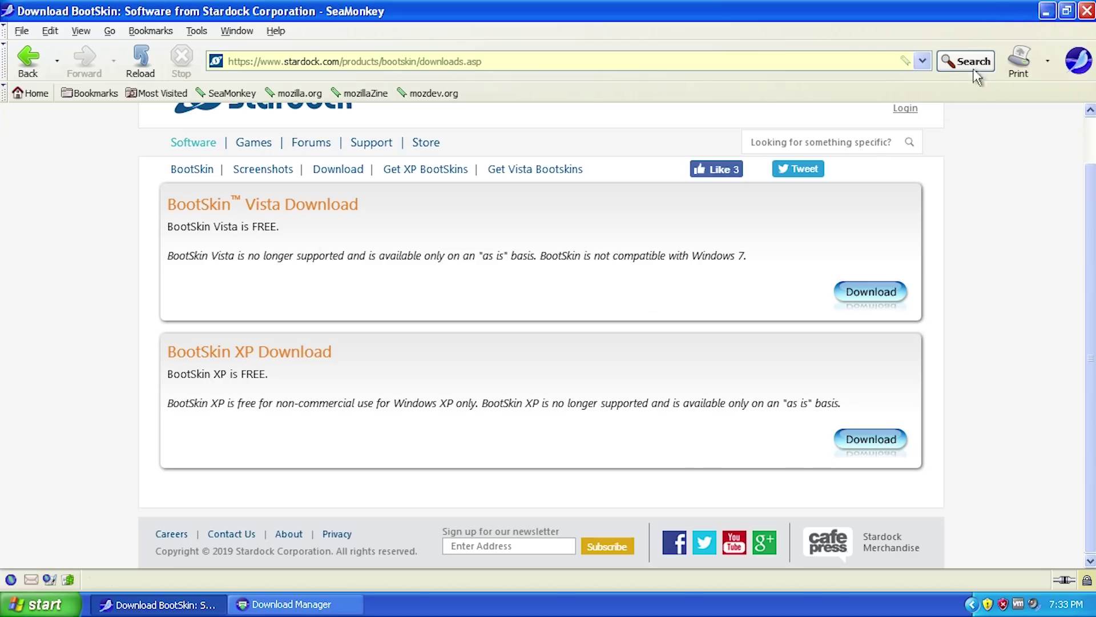
- Run bootskin_free.exe from the Download Manager and confirm running the executable
left_click(1047, 11)
left_click(311, 602)
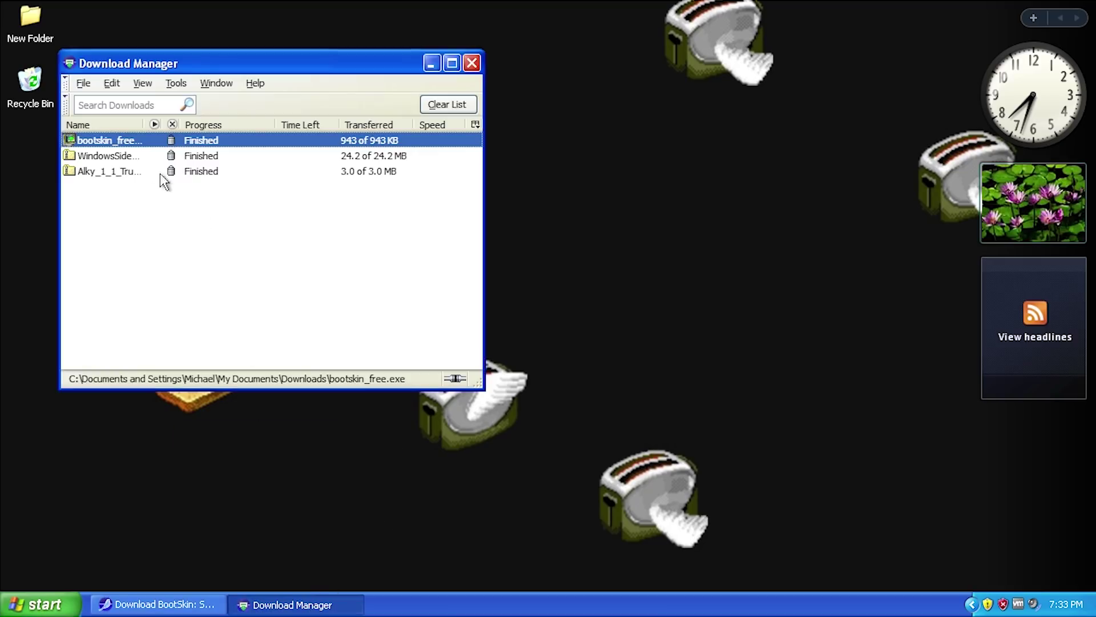
double_click(118, 141)
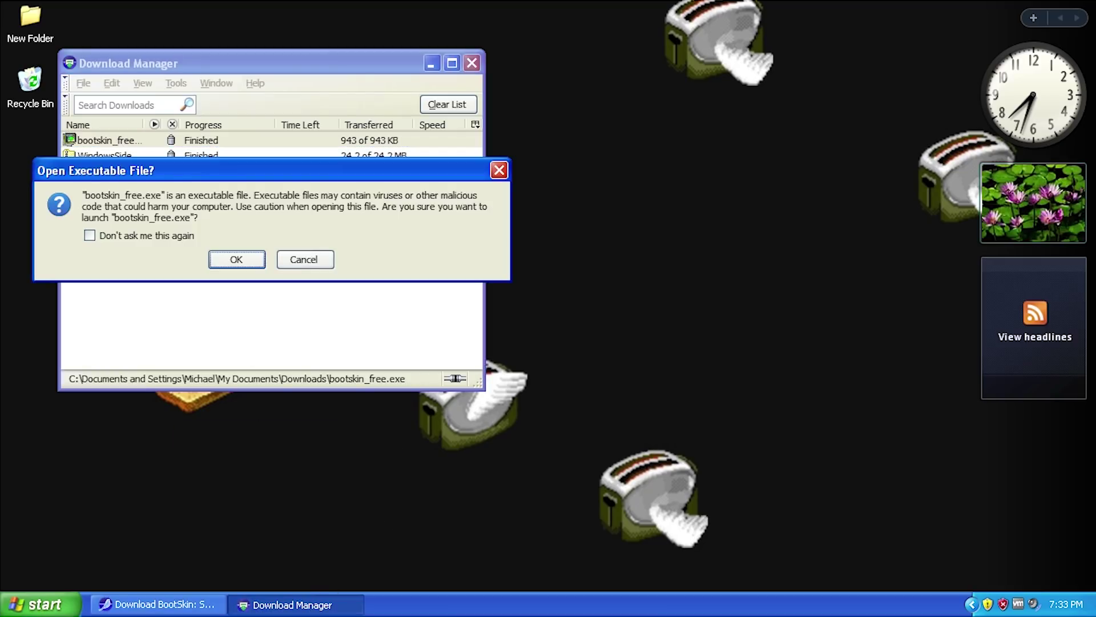
left_click(236, 264)
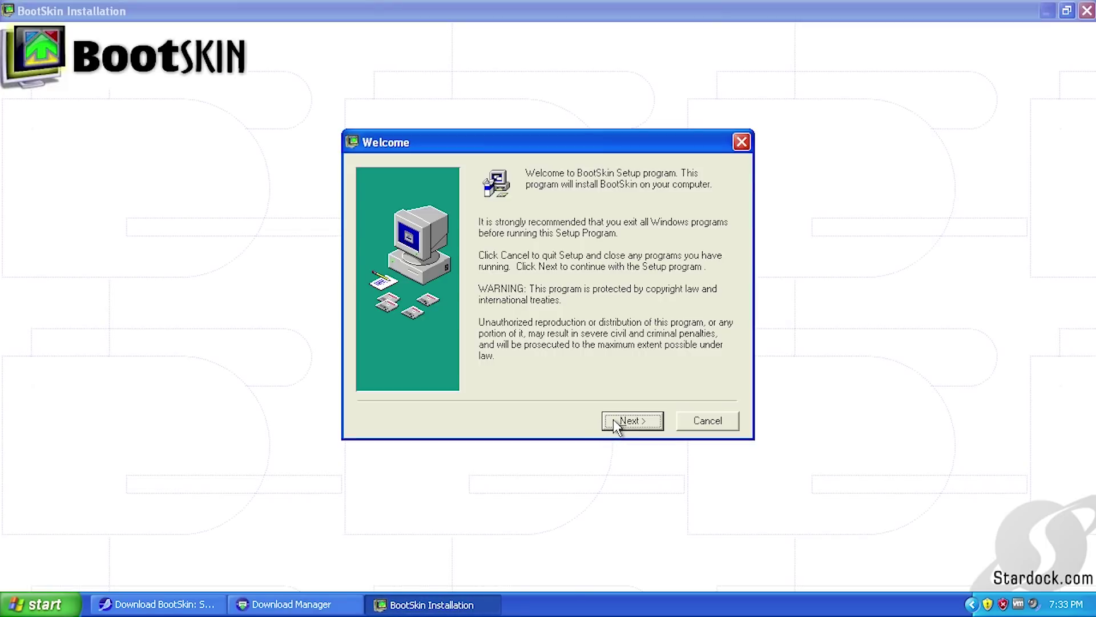
- Step through setup with the default Stardock WinCustomize install folder until installation completes
left_click(614, 421)
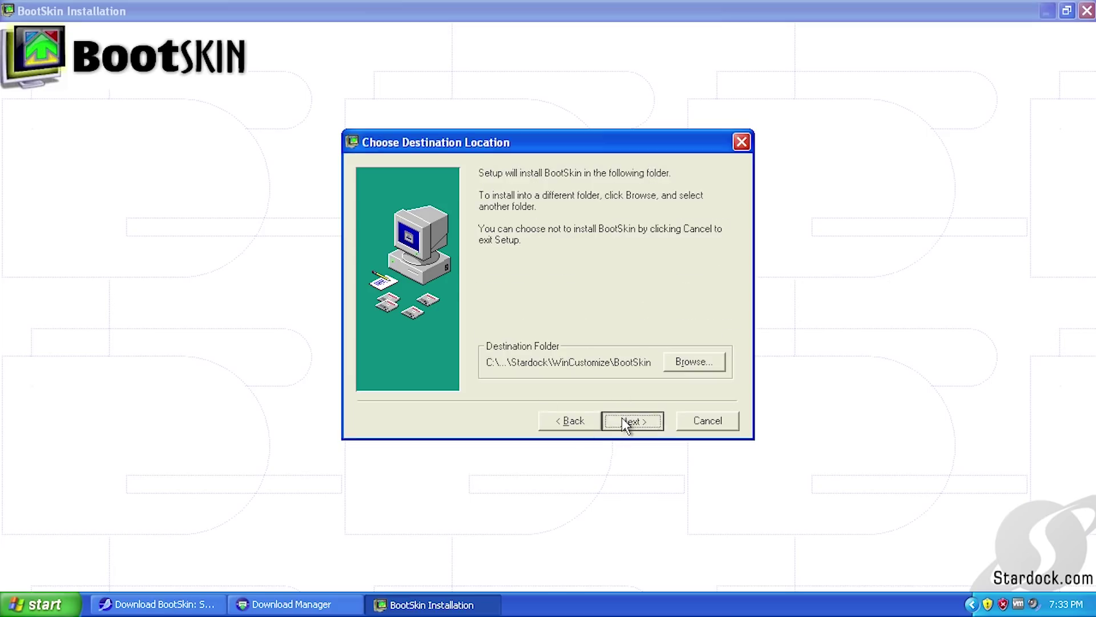
left_click(622, 419)
left_click(622, 421)
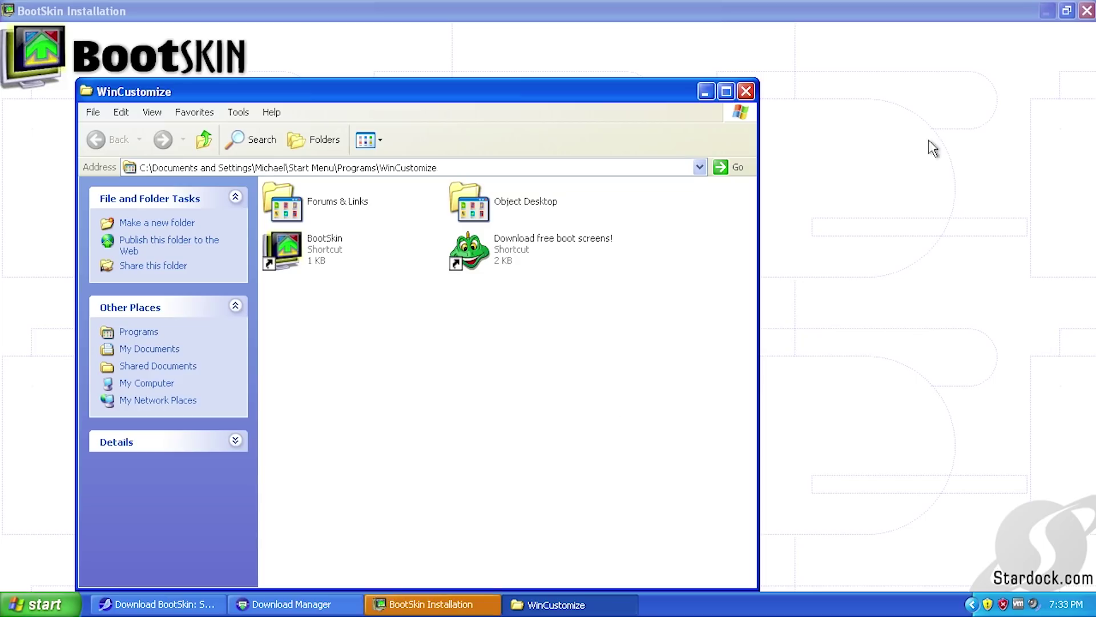
left_click(425, 604)
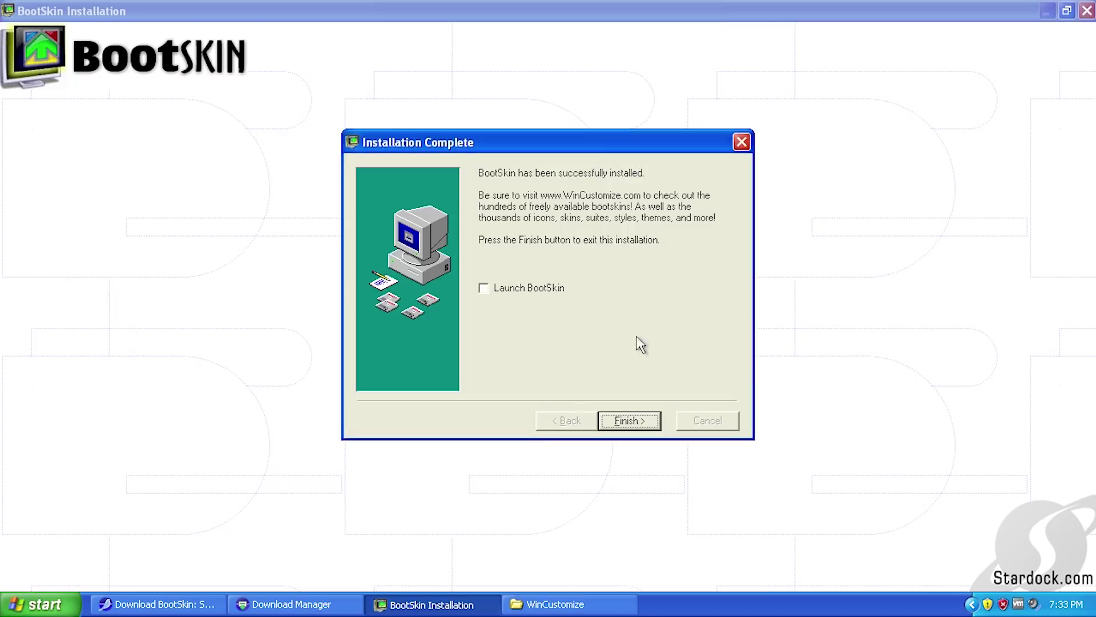
- Finish setup with Launch BootSkin ticked so BootSkin starts
left_click(518, 286)
left_click(631, 416)
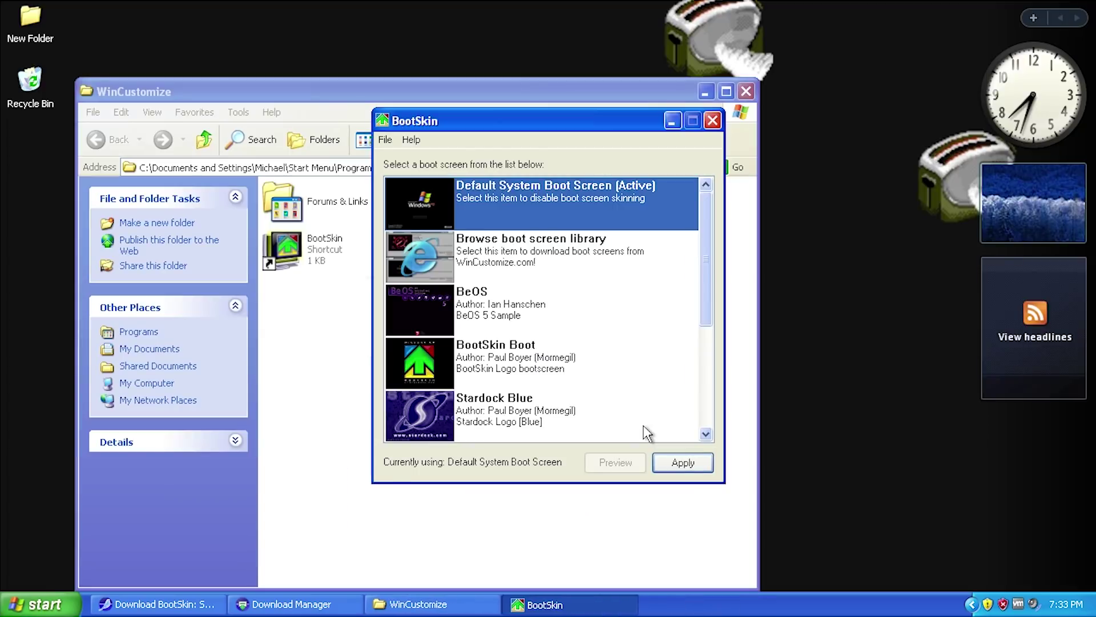
mouse_move(708, 260)
left_mouse_down()
mouse_move(714, 349)
mouse_move(713, 253)
left_mouse_up()
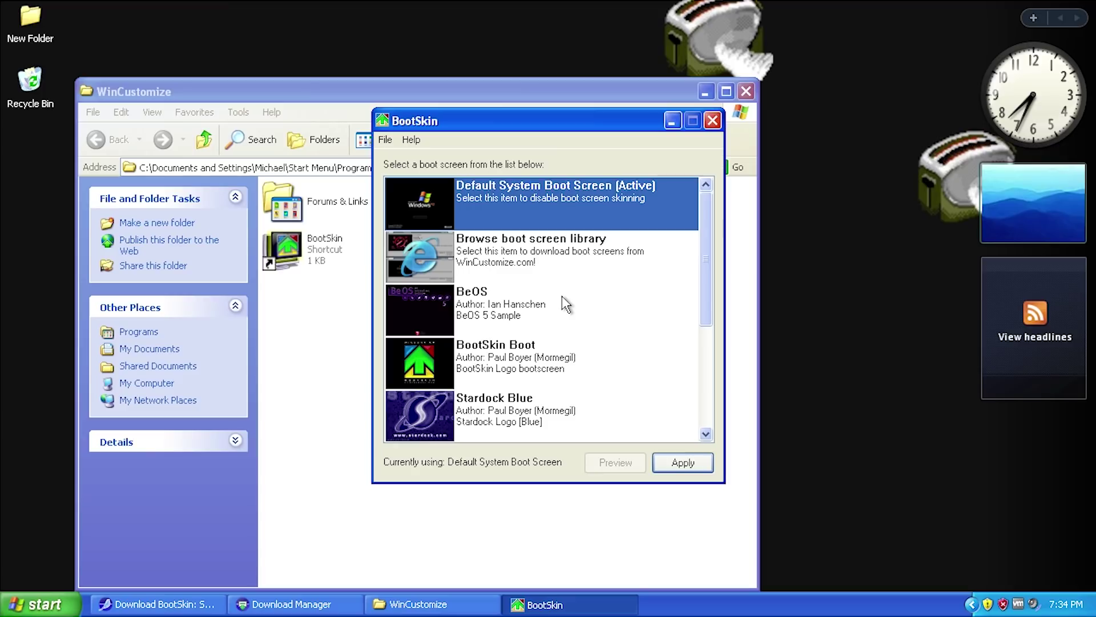
- Preview the BeOS, BootSkin Boot, Stardock Blue, Time Warp and TOON Boot 1.5 screens, then open the online library
left_click(545, 303)
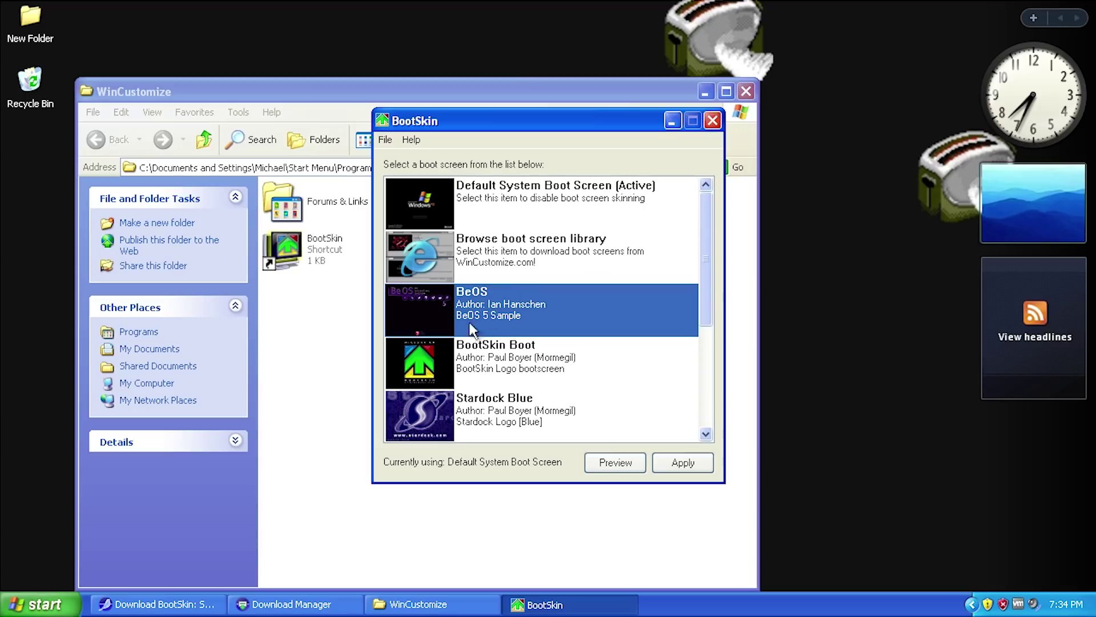
scroll(465, 337, "down", 1)
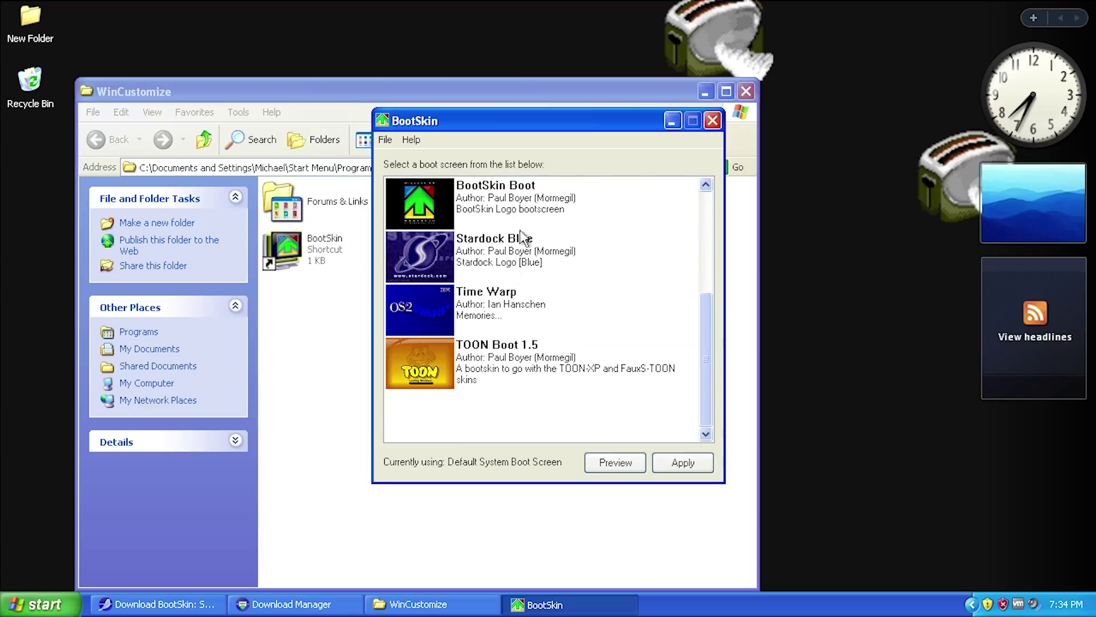
left_click(537, 210)
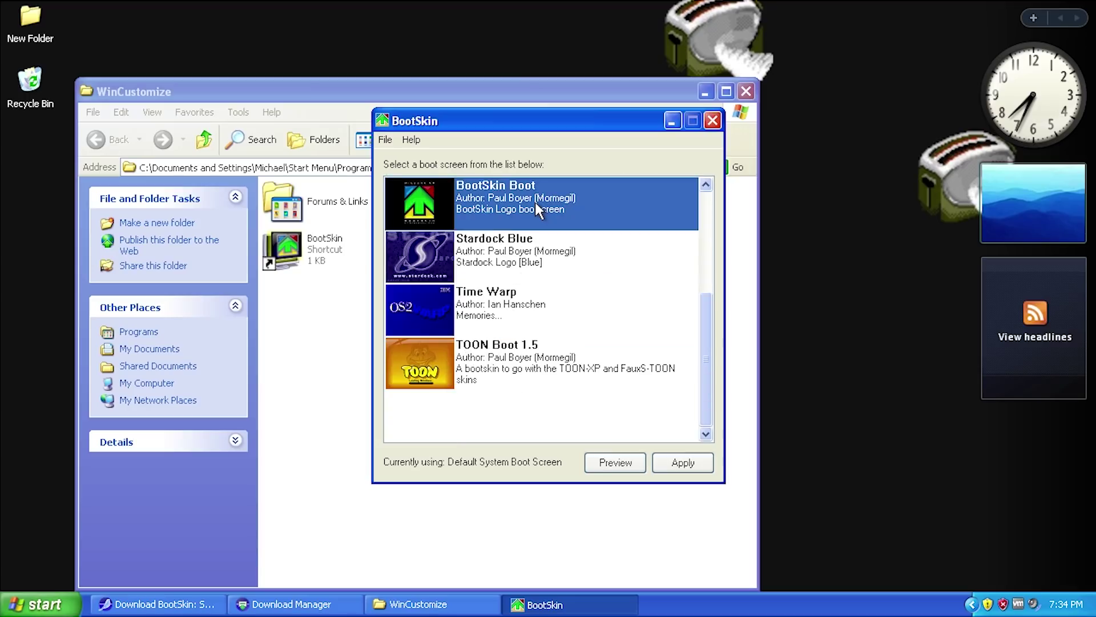
left_click(502, 257)
left_click(428, 304)
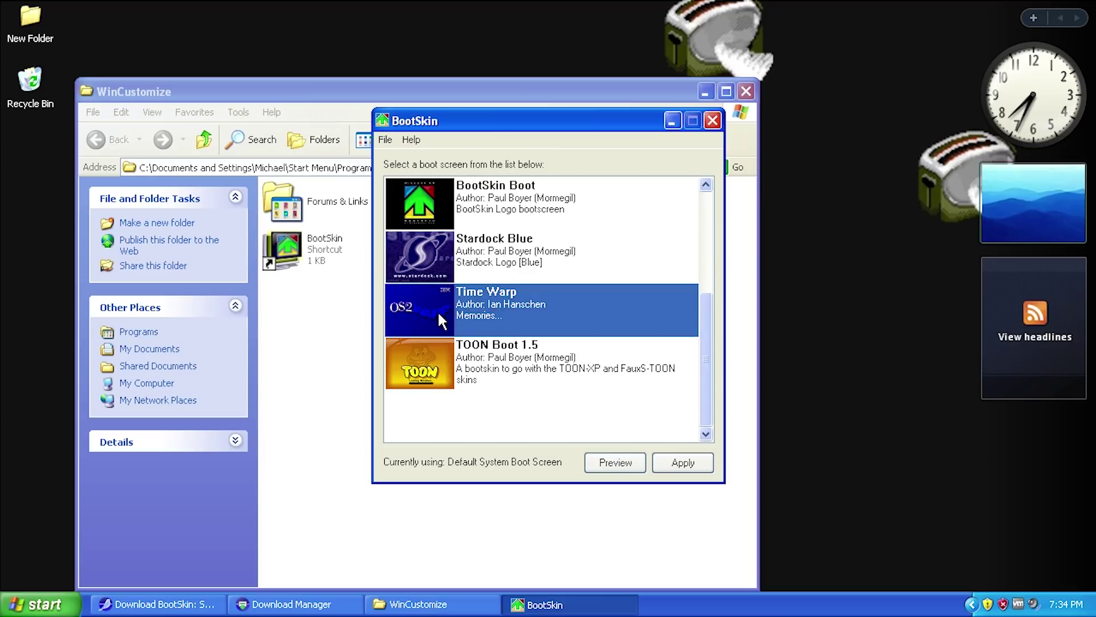
left_click(498, 371)
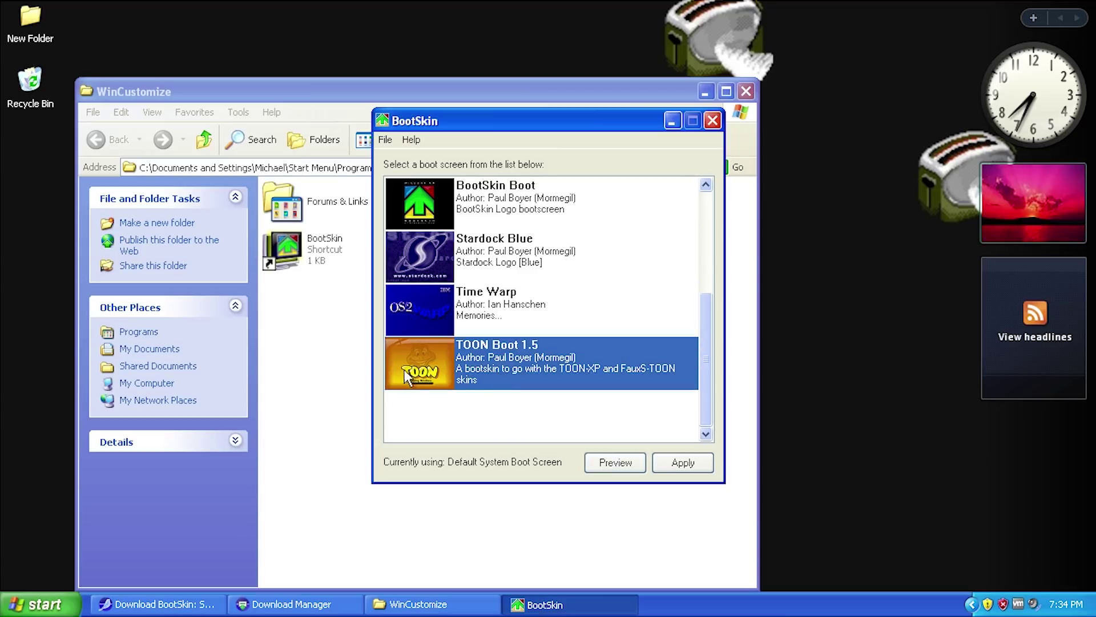
scroll(494, 385, "up", 3)
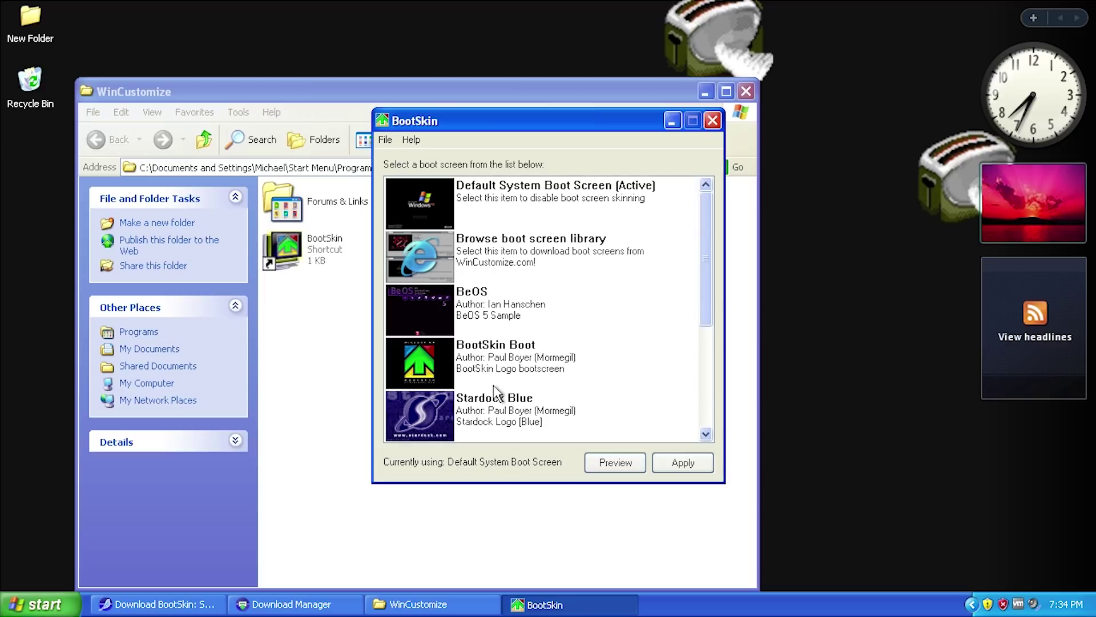
left_click(519, 251)
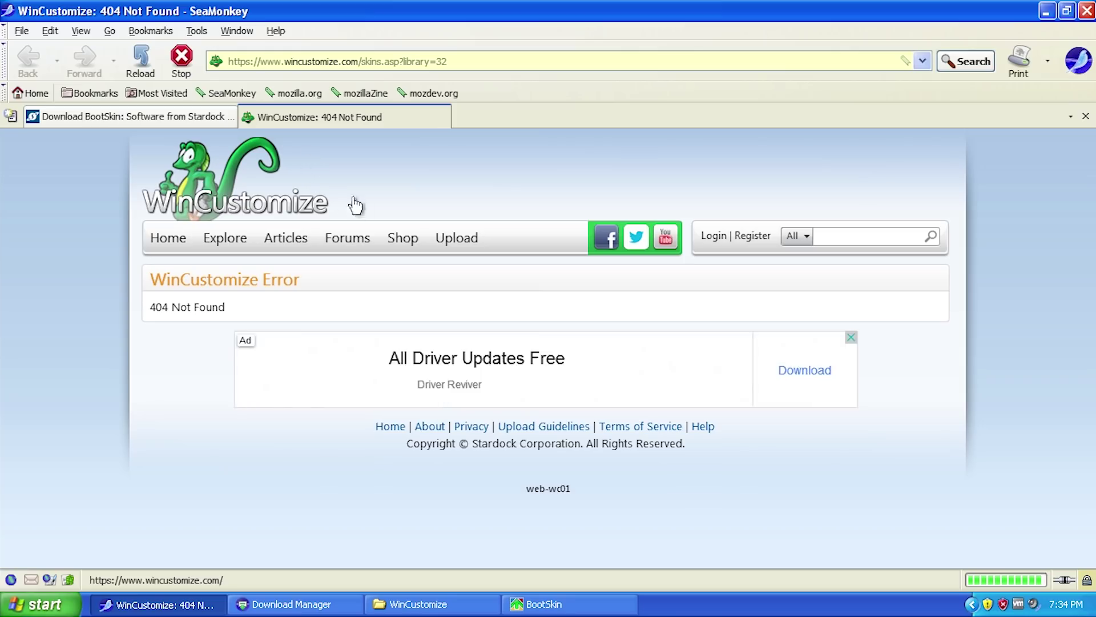
- Close the 404 Not Found WinCustomize tab in SeaMonkey
left_click(582, 610)
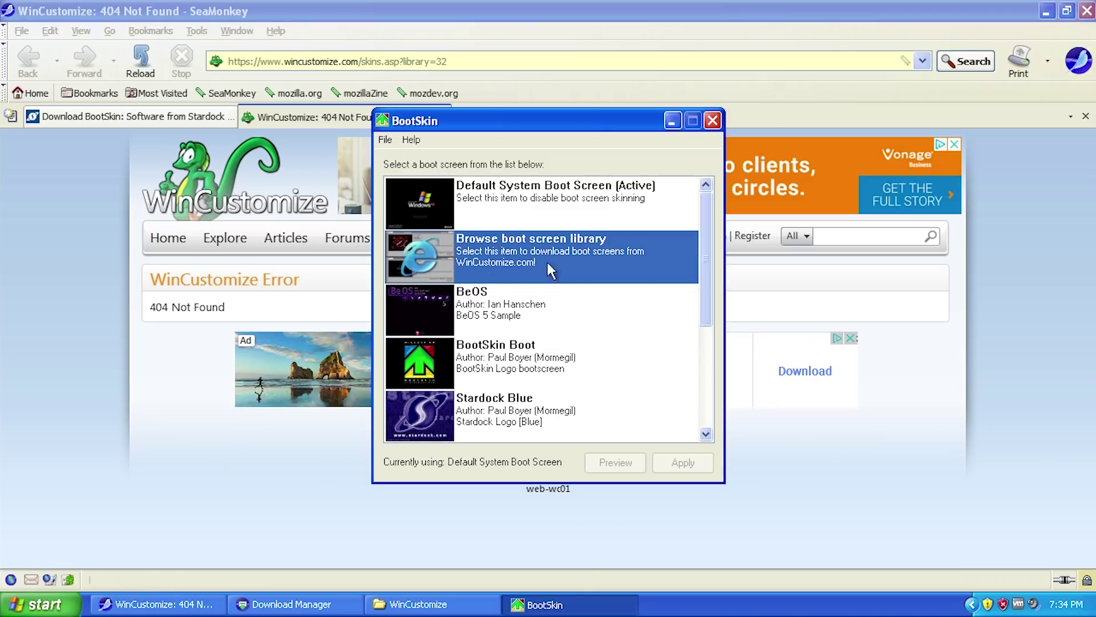
left_click(343, 482)
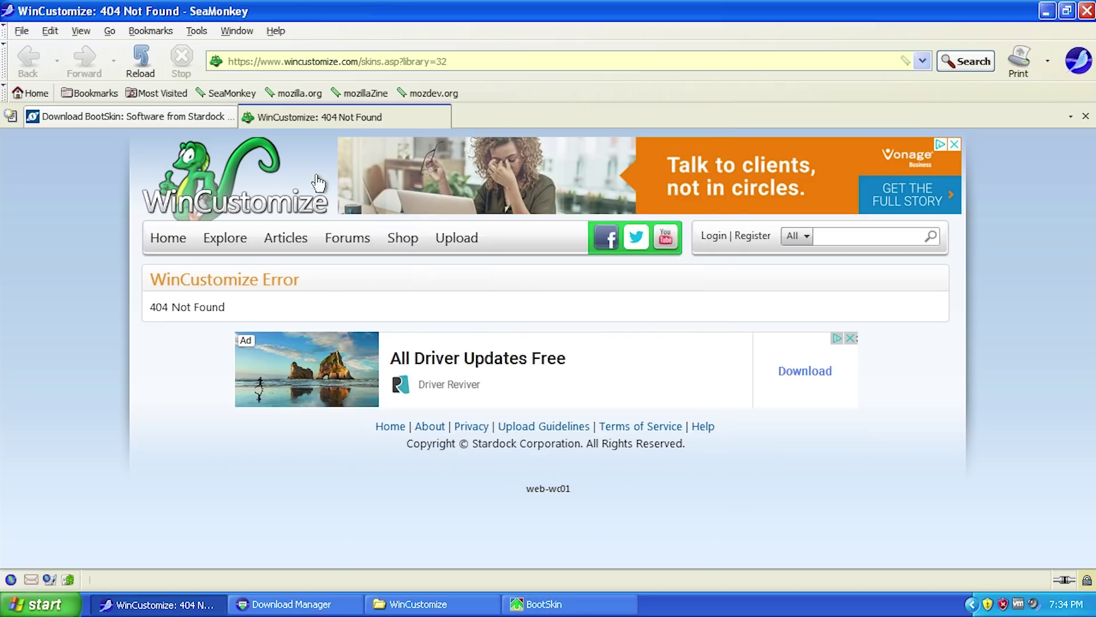
right_click(307, 120)
left_click(317, 131)
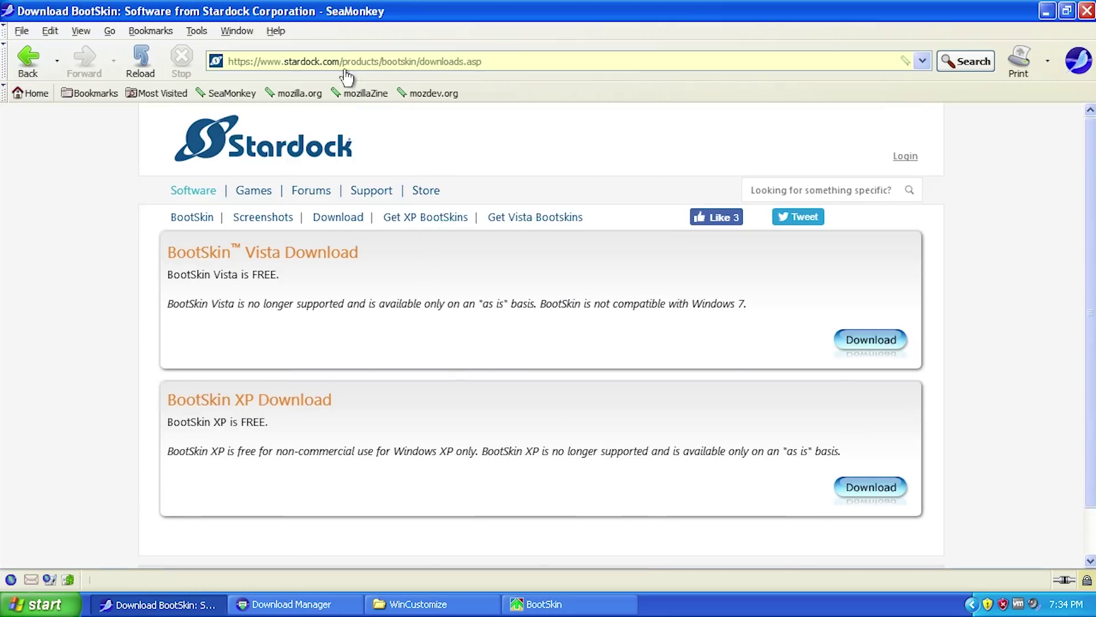
- Return to the BootSkin product page and open the Get XP BootSkins gallery
left_click(33, 63)
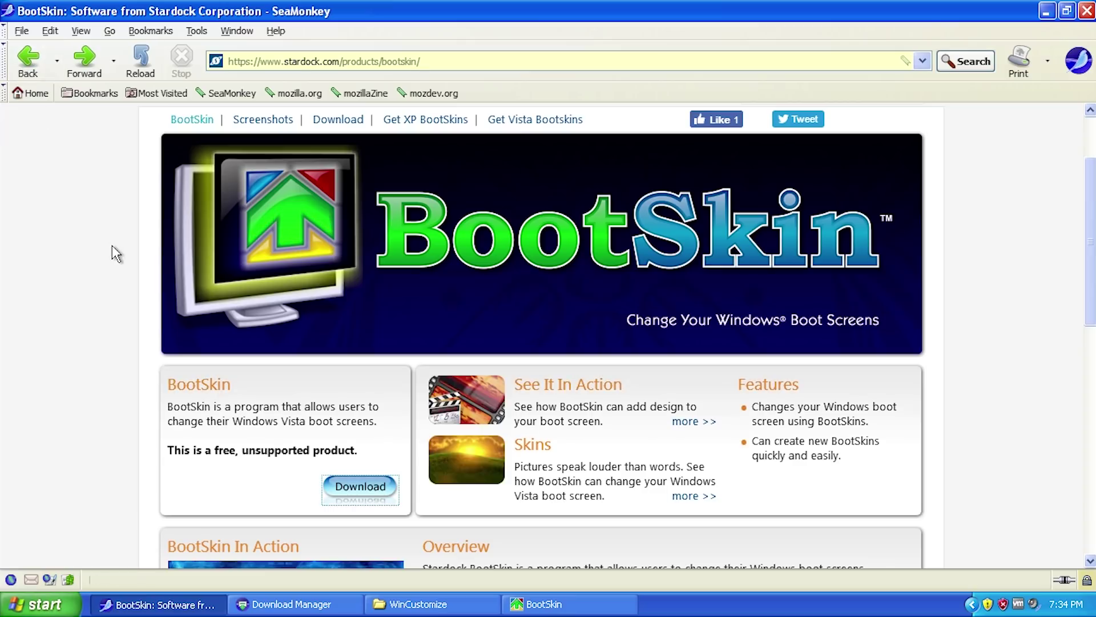
scroll(137, 247, "up", 3)
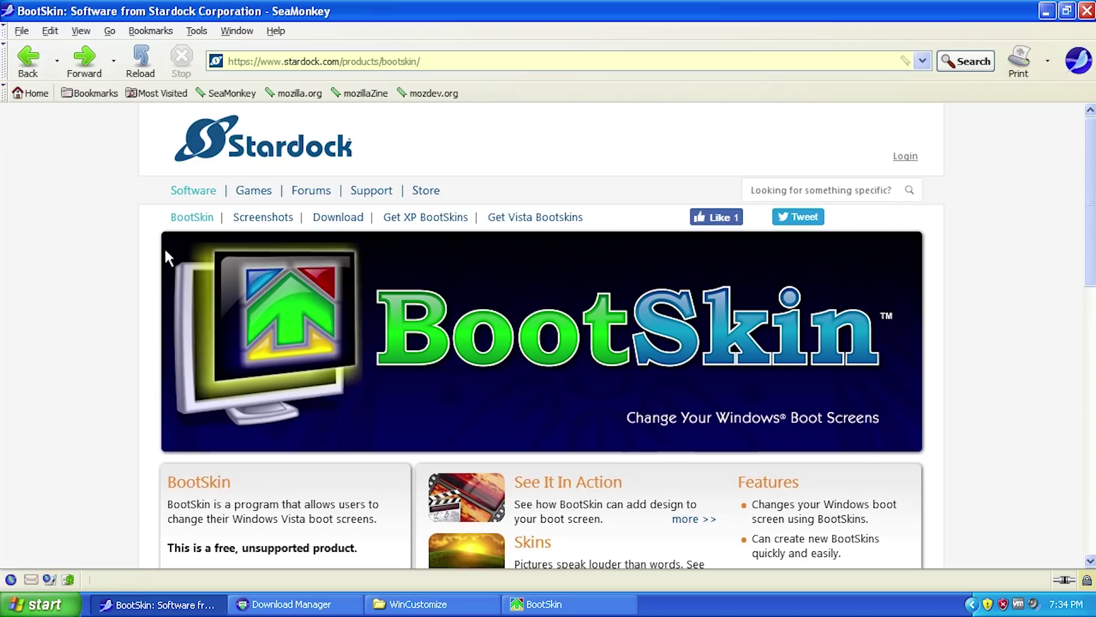
left_click(431, 224)
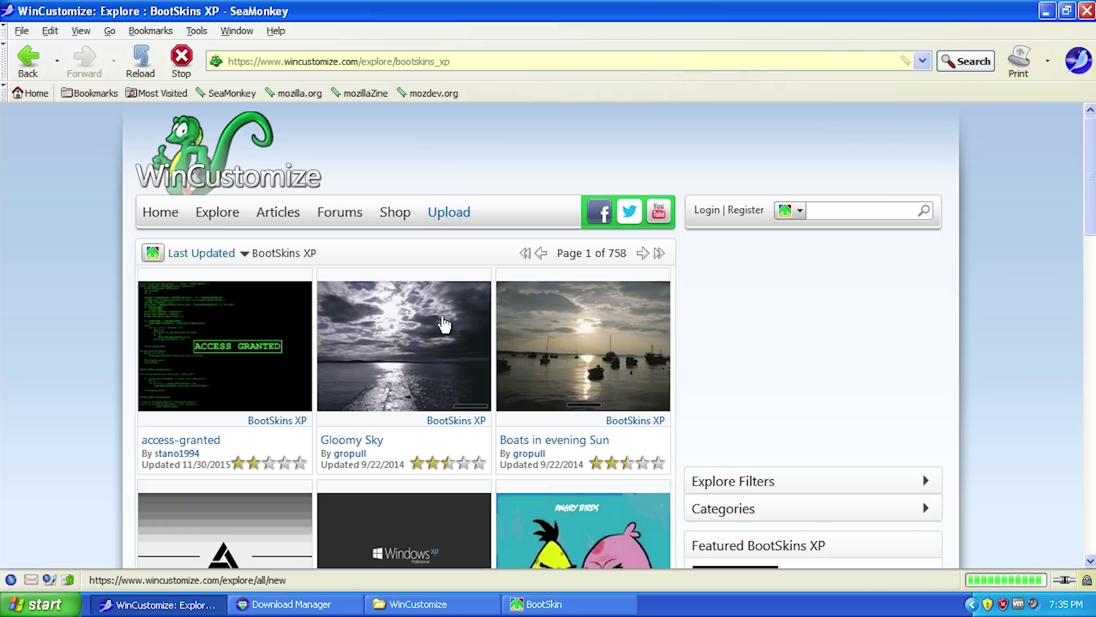
- Search the BootSkins XP gallery for 'mac os'
scroll(442, 322, "down", 3)
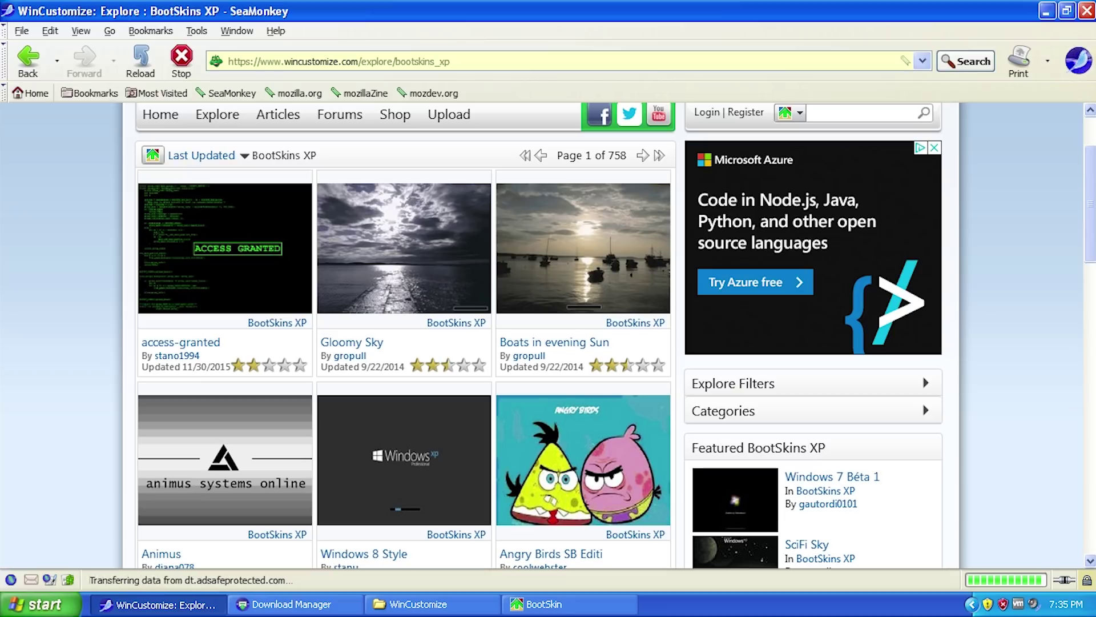
scroll(263, 379, "up", 3)
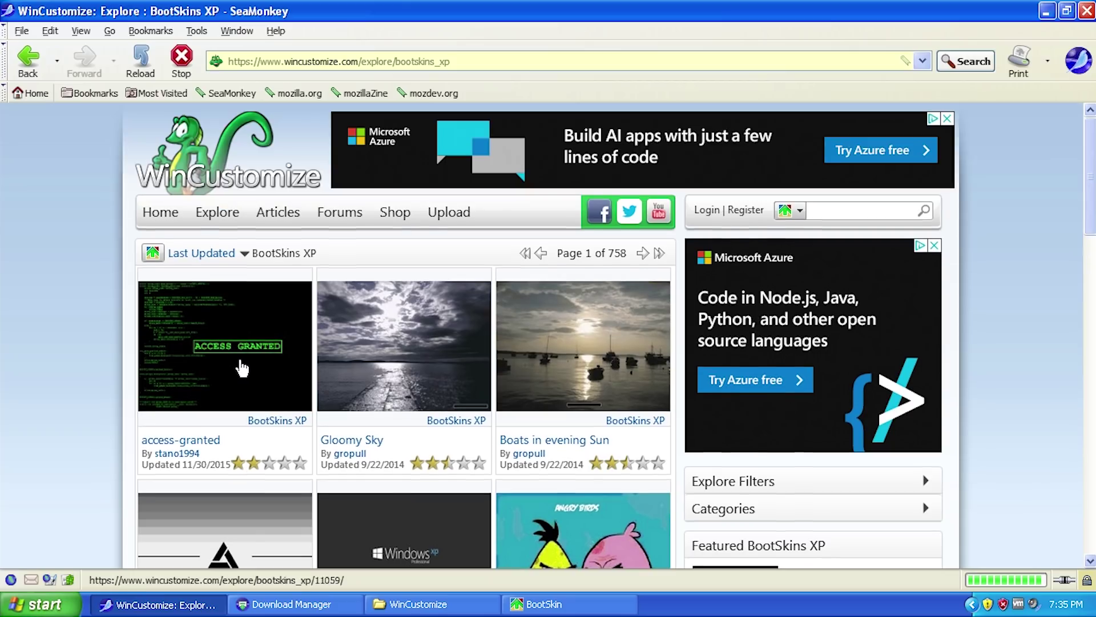
scroll(263, 379, "down", 10)
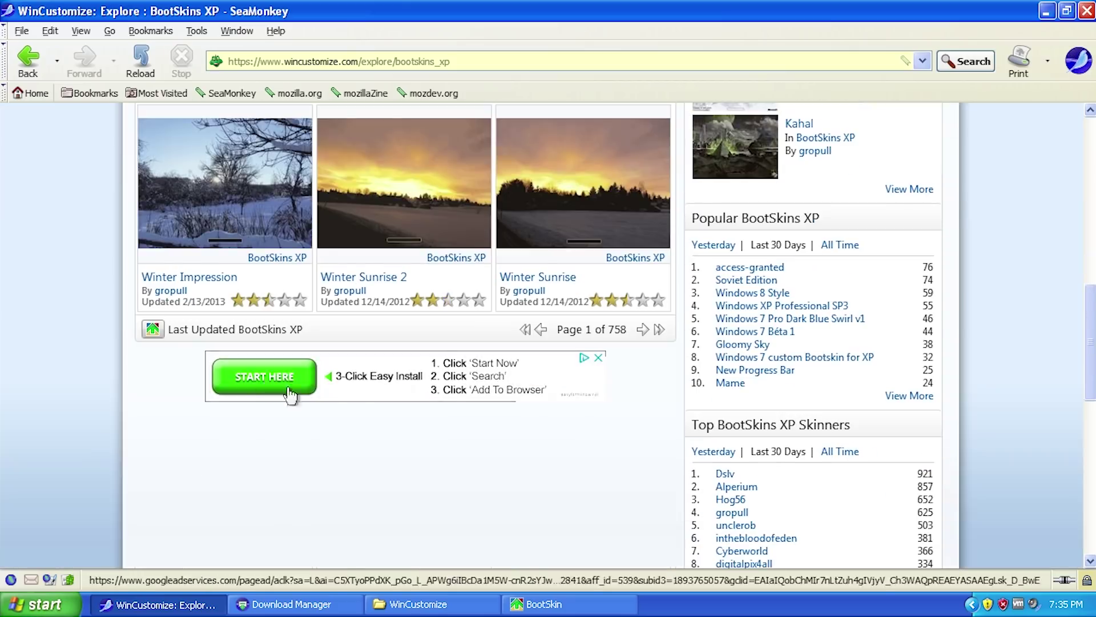
scroll(404, 472, "up", 5)
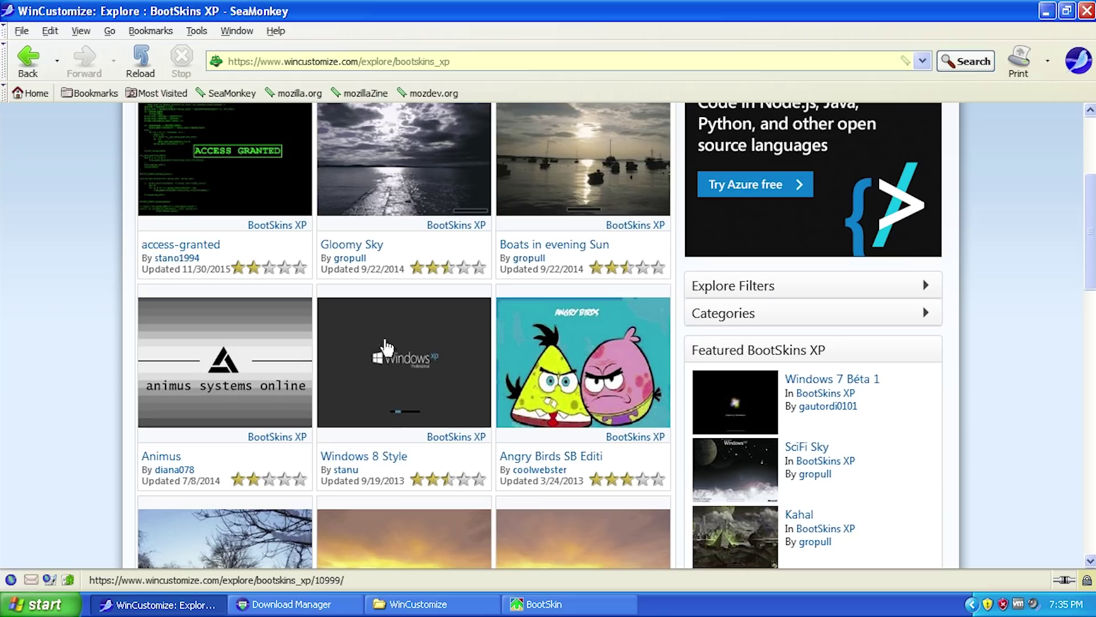
scroll(405, 456, "down", 1)
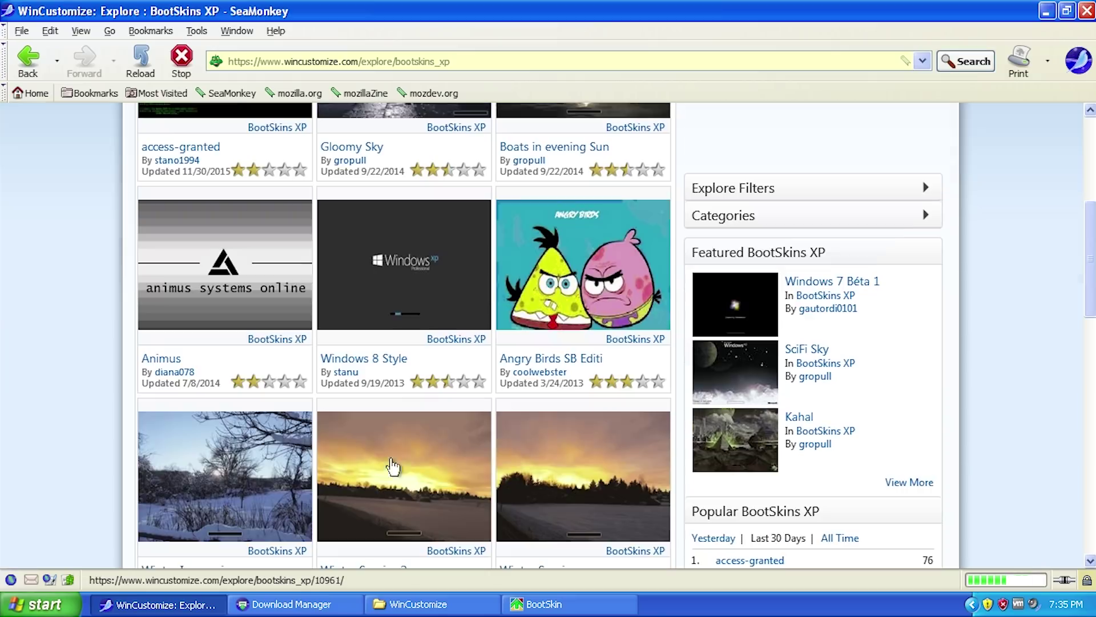
scroll(365, 496, "down", 1)
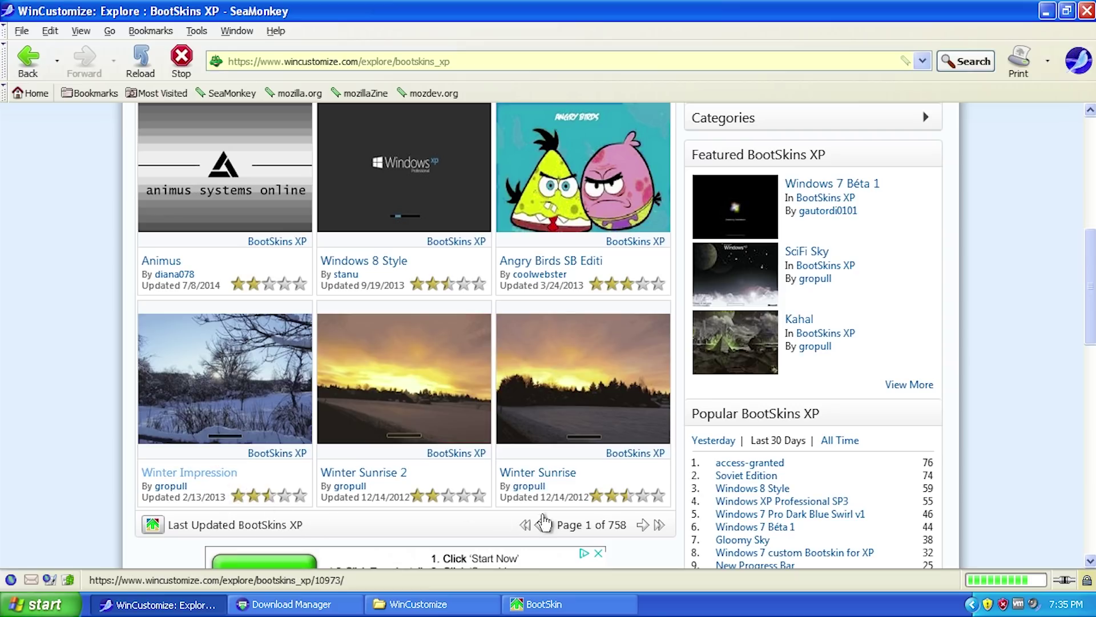
scroll(548, 522, "up", 4)
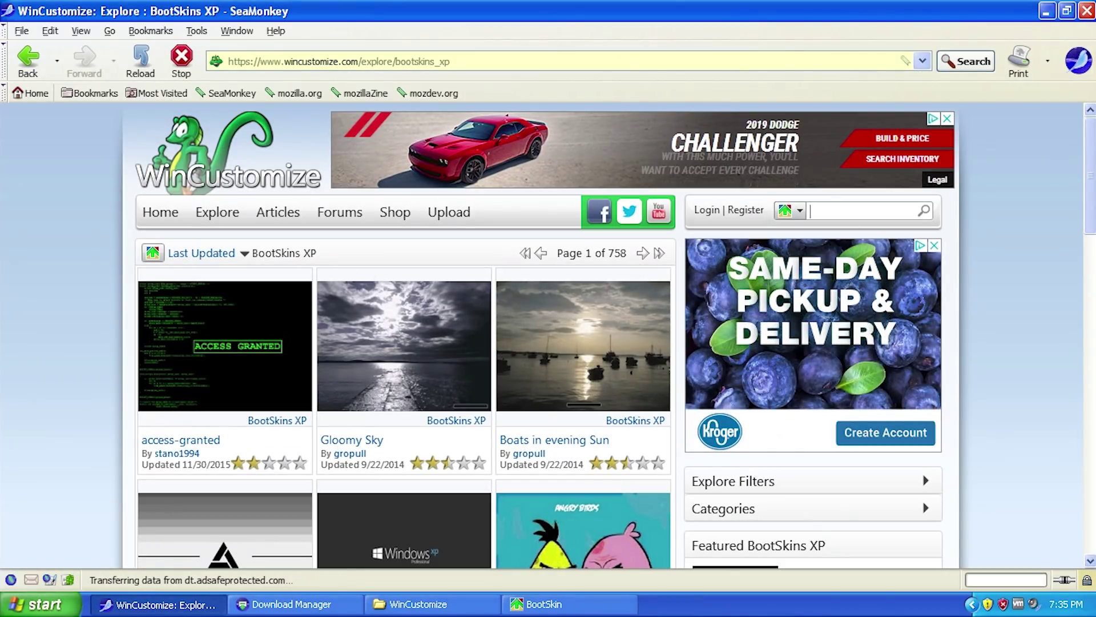
left_click(810, 211)
type("mac os")
key("Return")
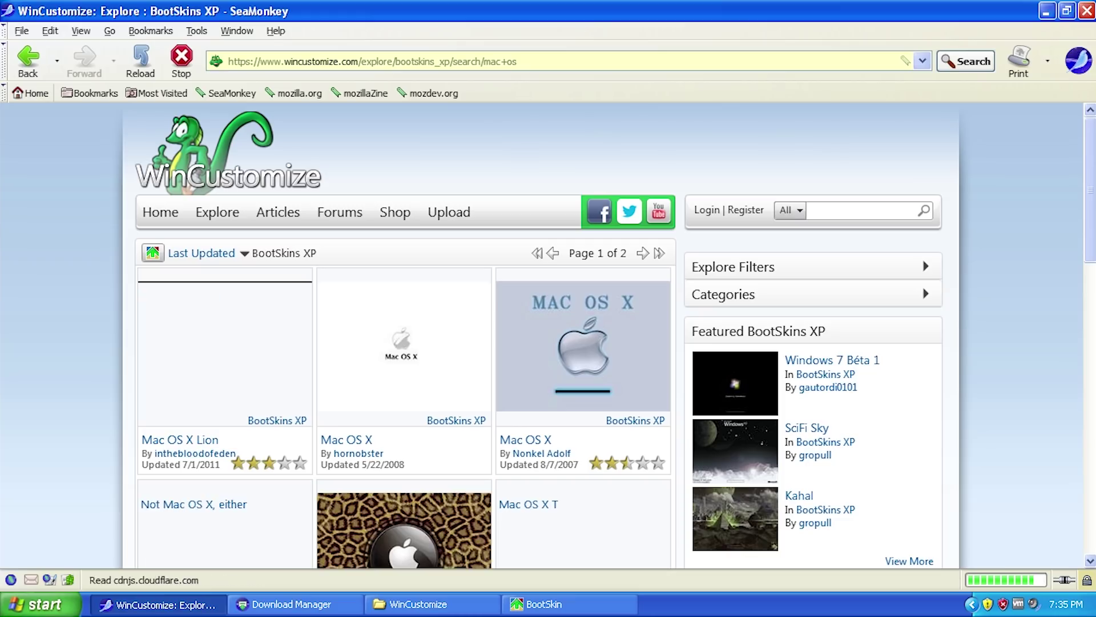
- Open the Not Mac OS skin's page from the search results
scroll(98, 410, "down", 3)
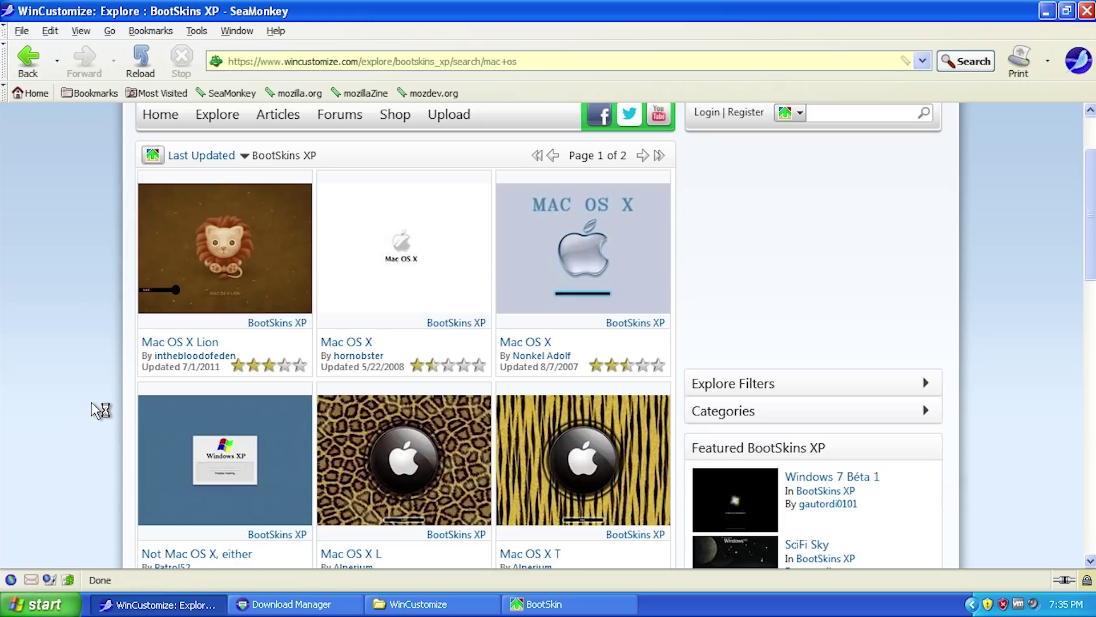
scroll(99, 410, "down", 3)
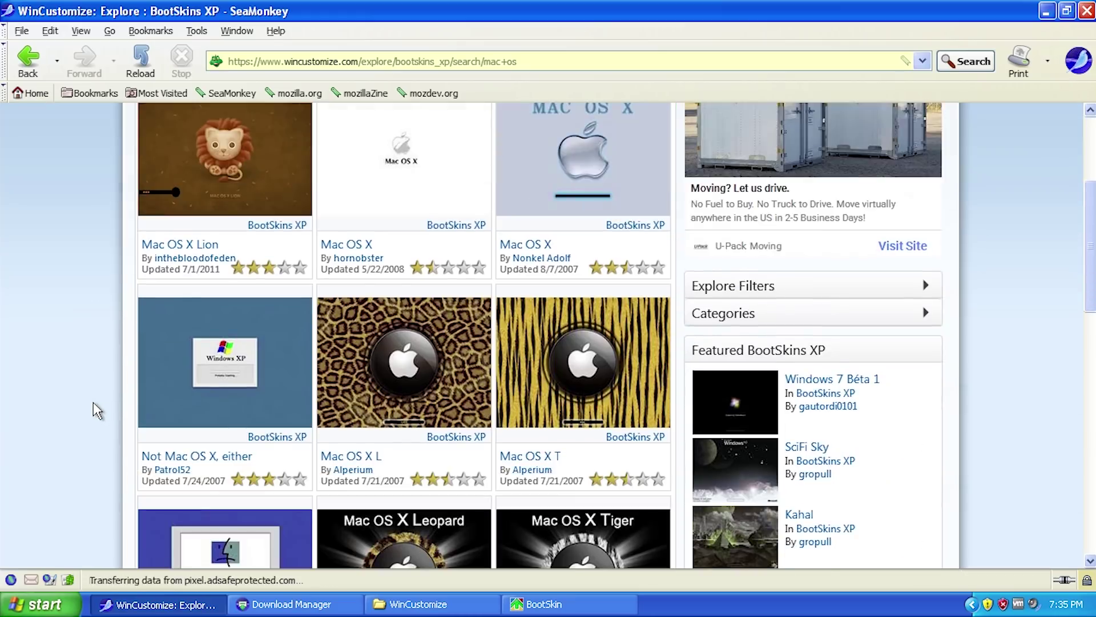
scroll(91, 401, "down", 3)
scroll(92, 402, "down", 3)
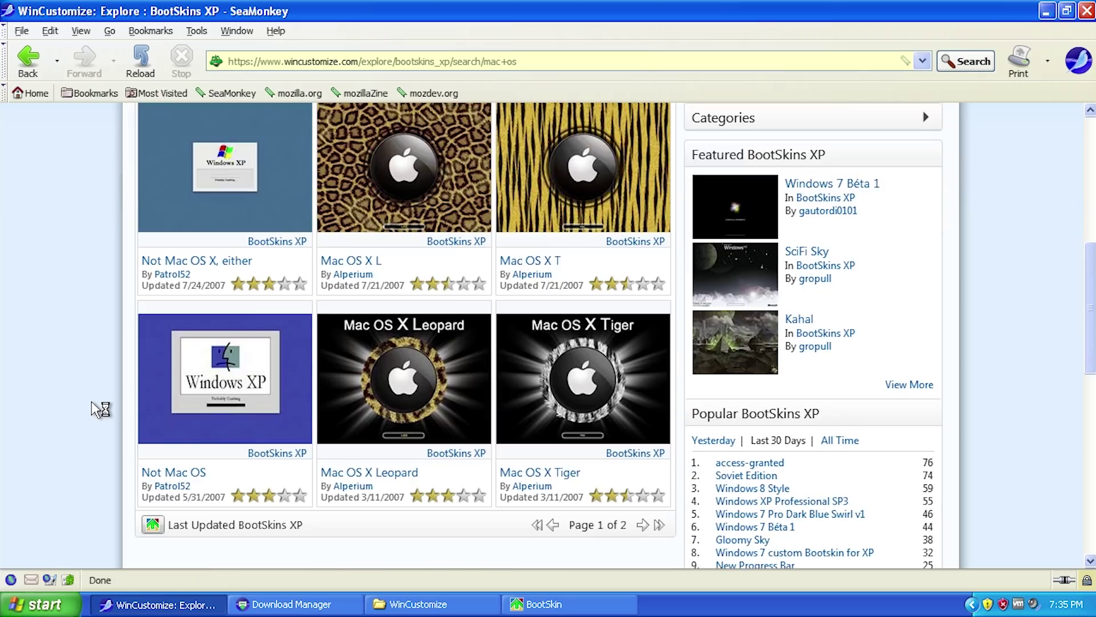
left_click(181, 477)
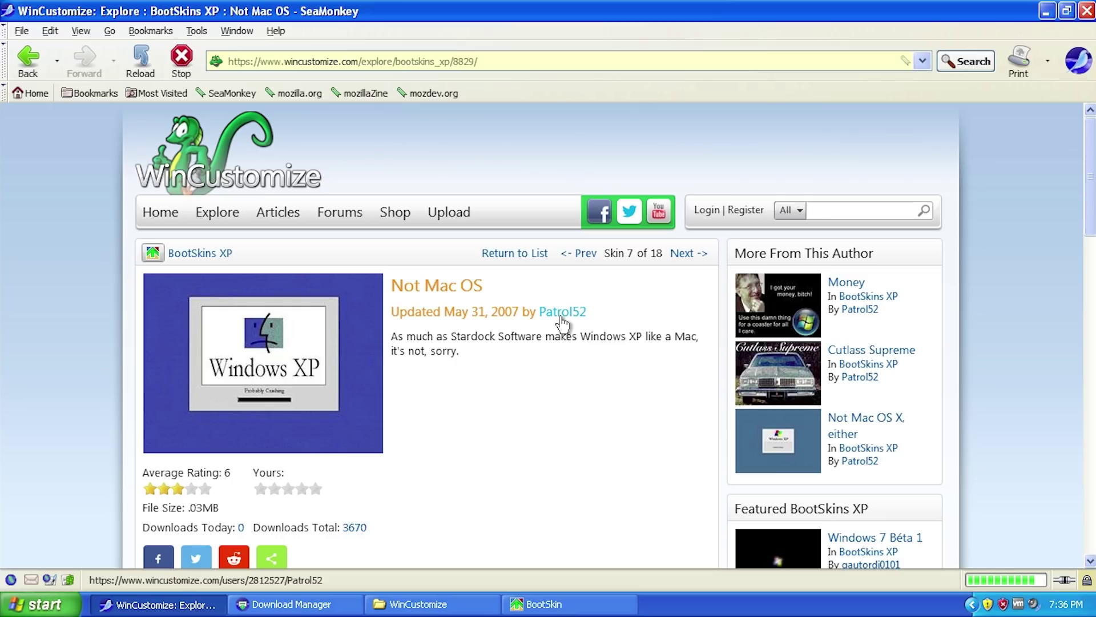
- Download NotAMac.bootskin, open it with Stardock BootSkin, and minimize SeaMonkey
scroll(562, 323, "down", 6)
left_click(674, 398)
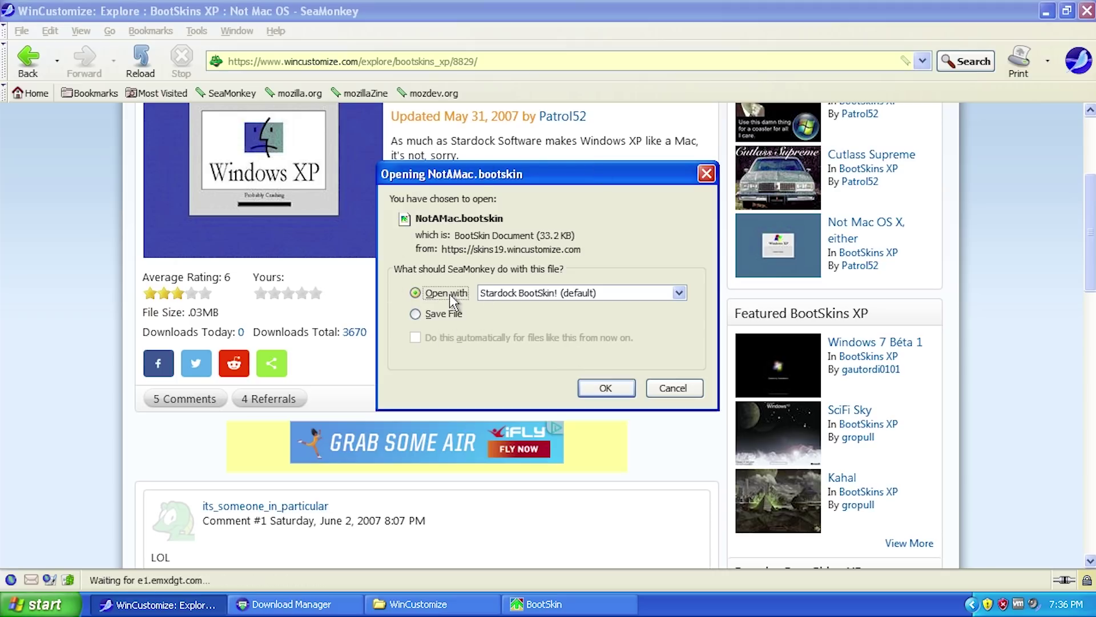
left_click(606, 388)
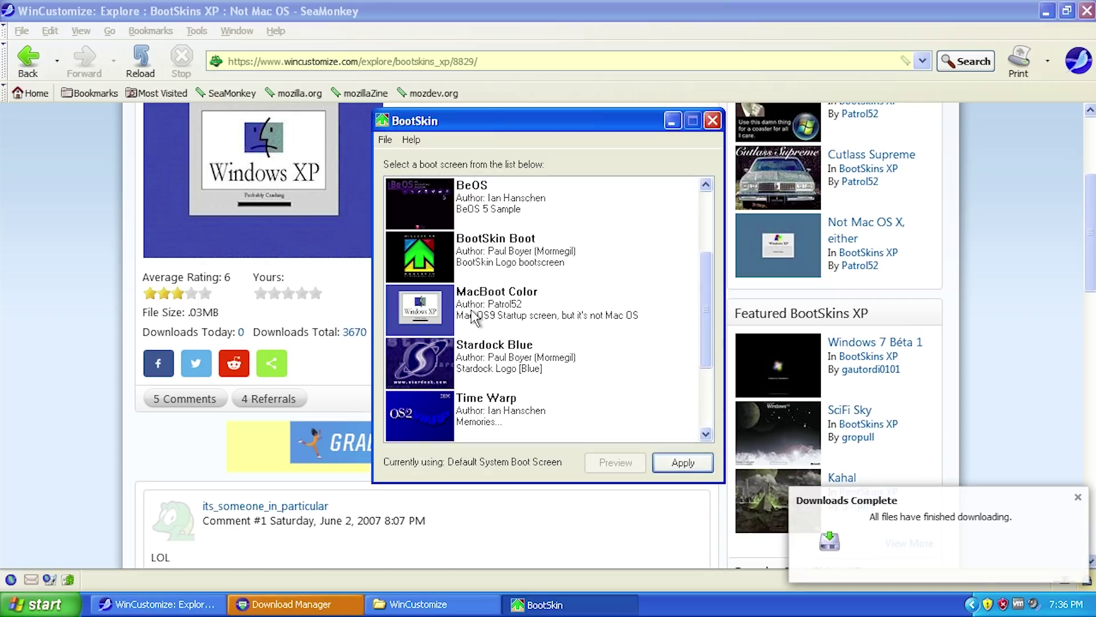
left_click(1046, 11)
left_click(706, 91)
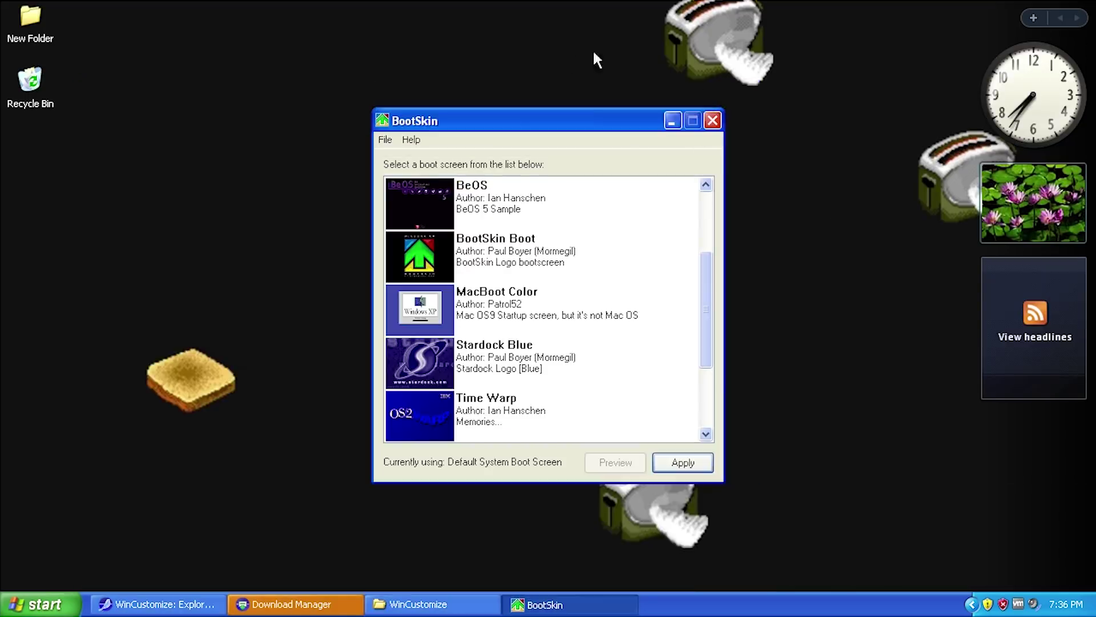
left_click(486, 303)
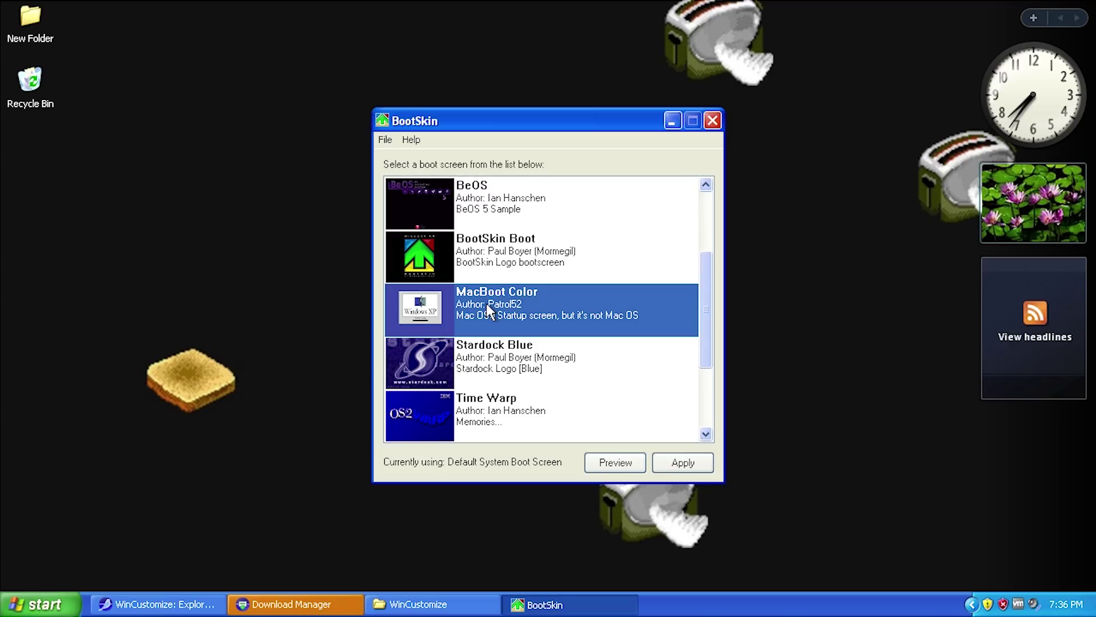
left_click(623, 463)
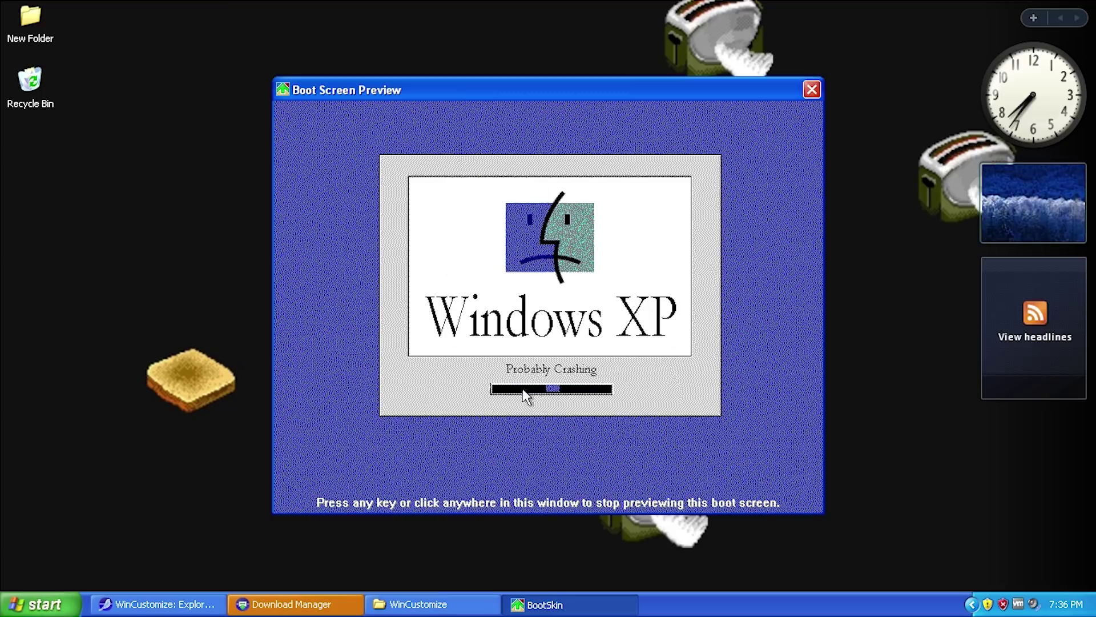
left_click(632, 382)
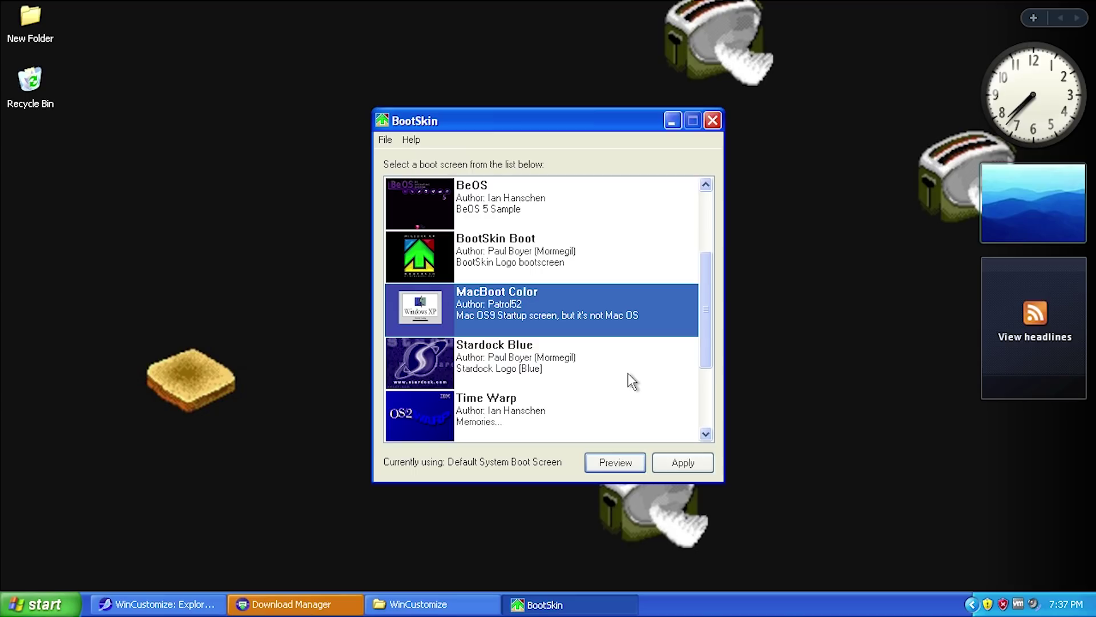
left_click(549, 366)
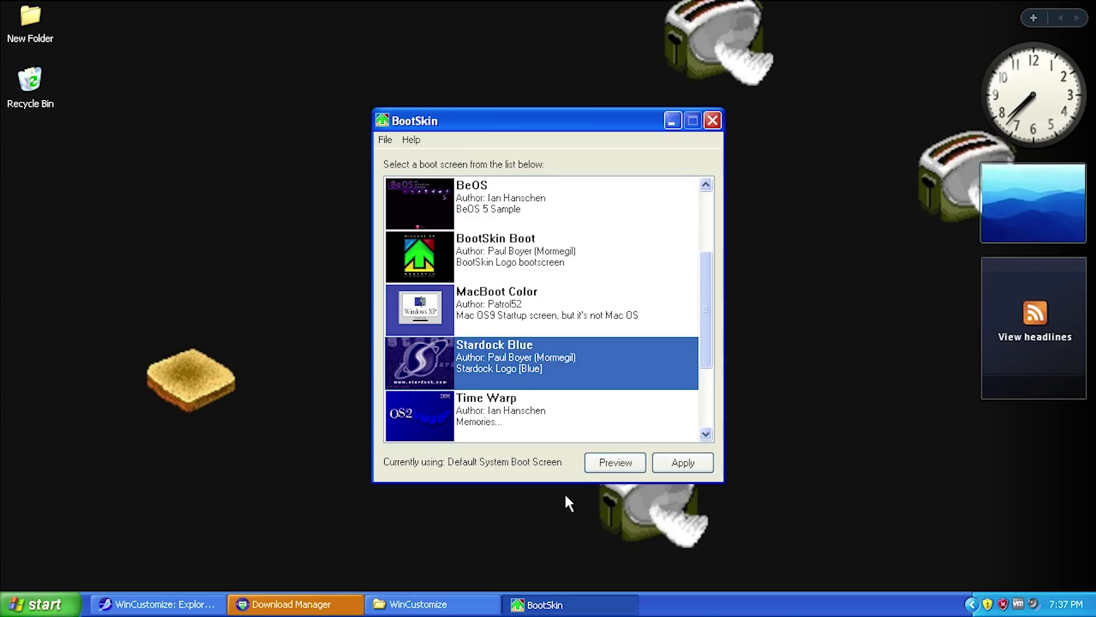
left_click(606, 464)
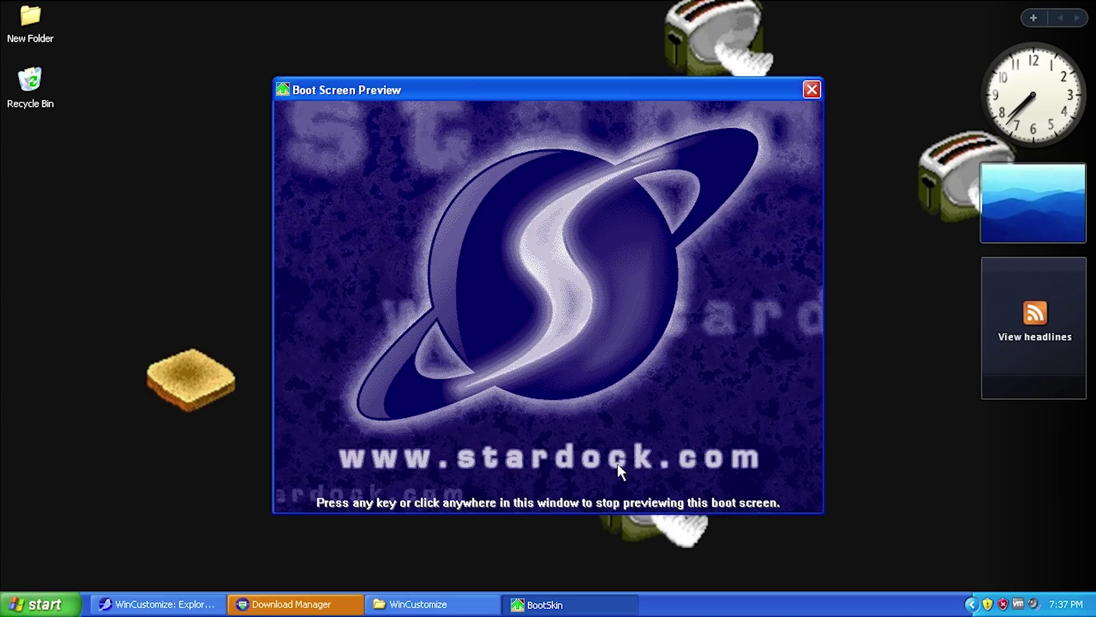
left_click(590, 304)
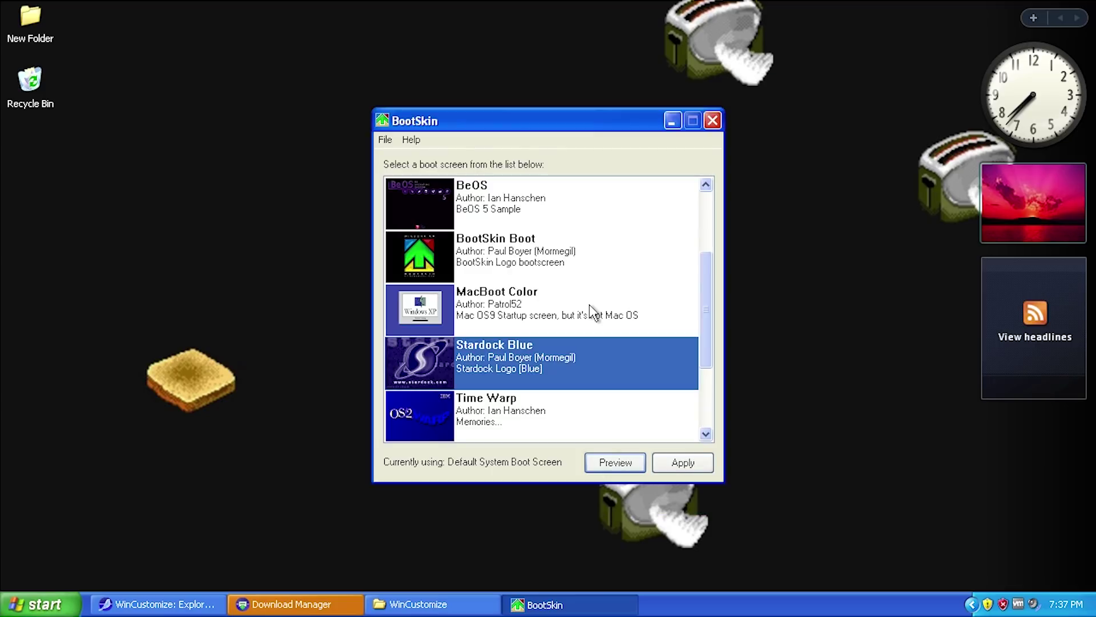
left_click(555, 415)
left_click(554, 423)
left_click(517, 302)
left_click(630, 460)
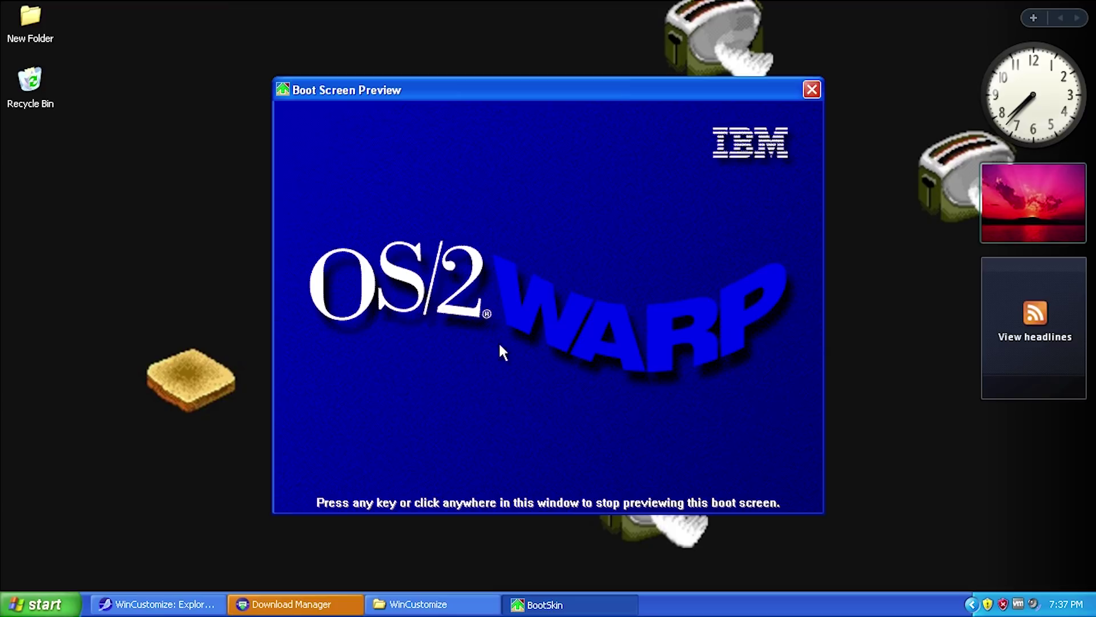
left_click(530, 427)
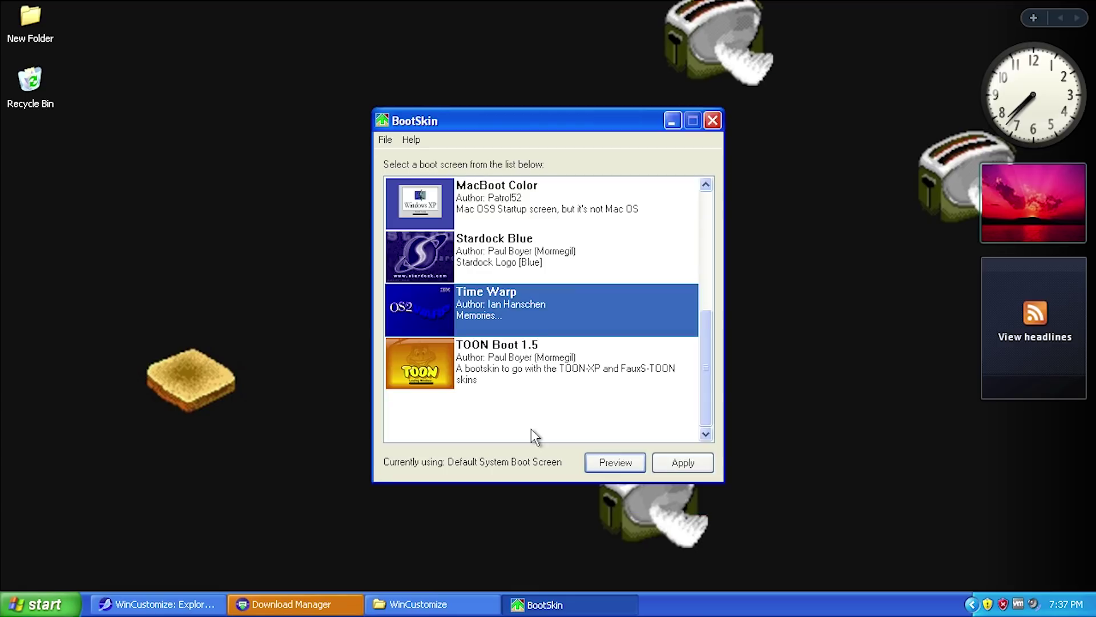
left_click(516, 370)
left_click(631, 463)
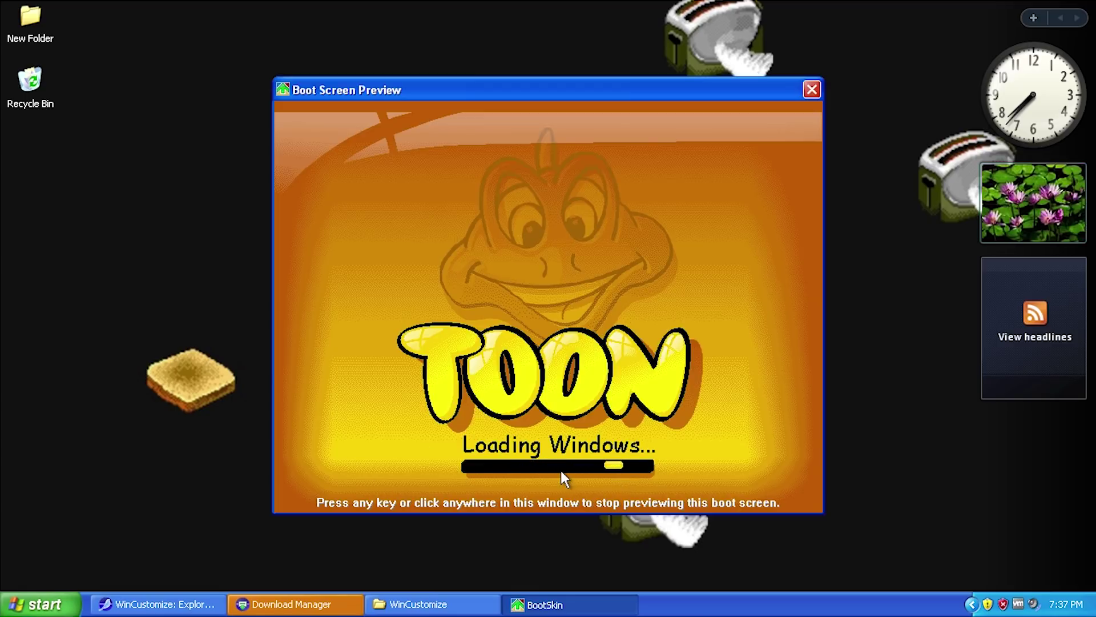
left_click(209, 604)
left_click(498, 240)
scroll(504, 245, "up", 5)
left_click(513, 312)
left_click(620, 462)
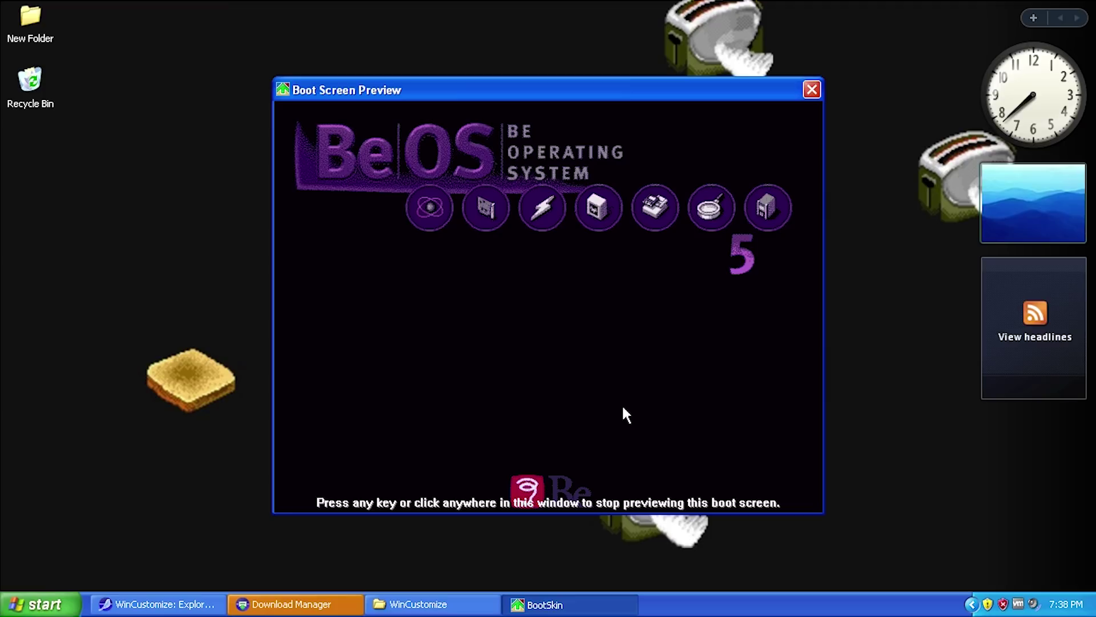
left_click(585, 425)
left_click(560, 195)
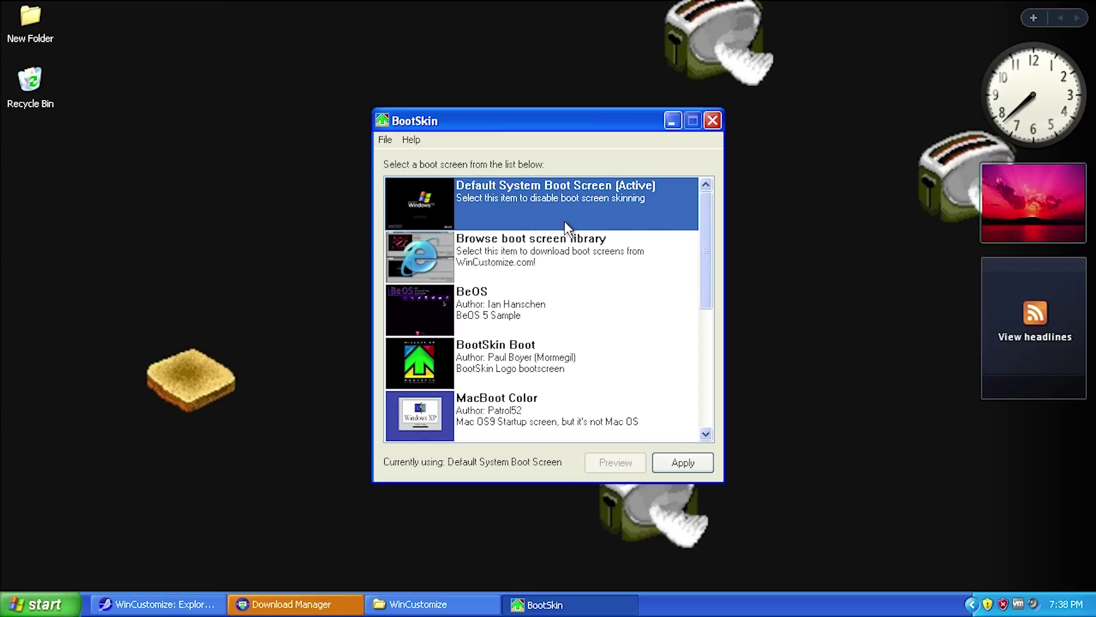
- Select MacBoot Color, apply it, dismiss the success message, and close BootSkin
left_click_drag(702, 281, 697, 340)
left_click(524, 307)
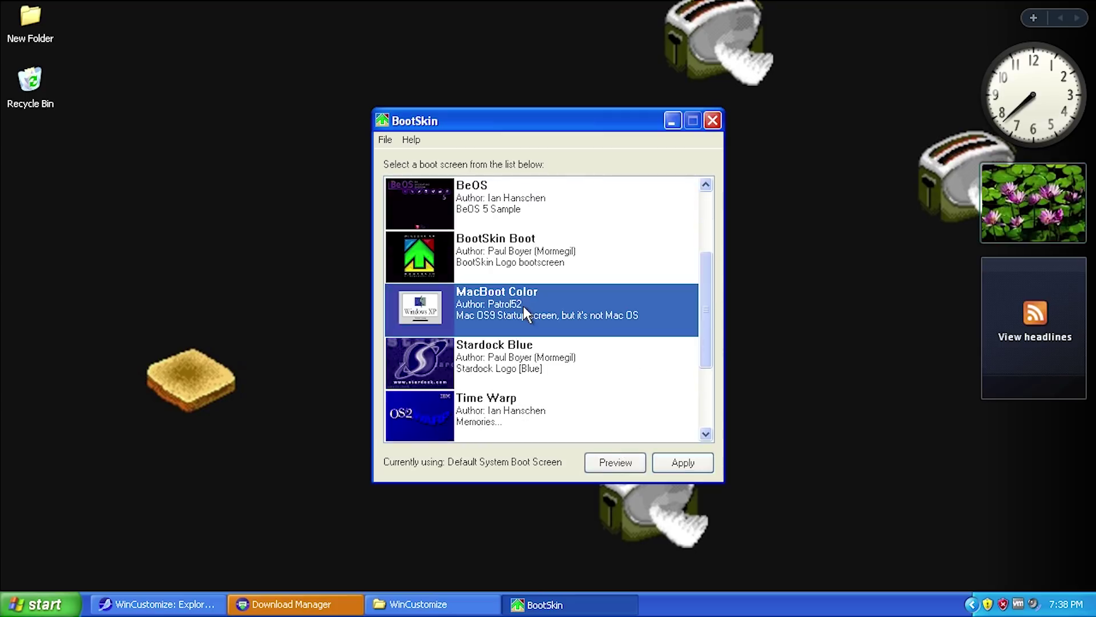
left_click(666, 464)
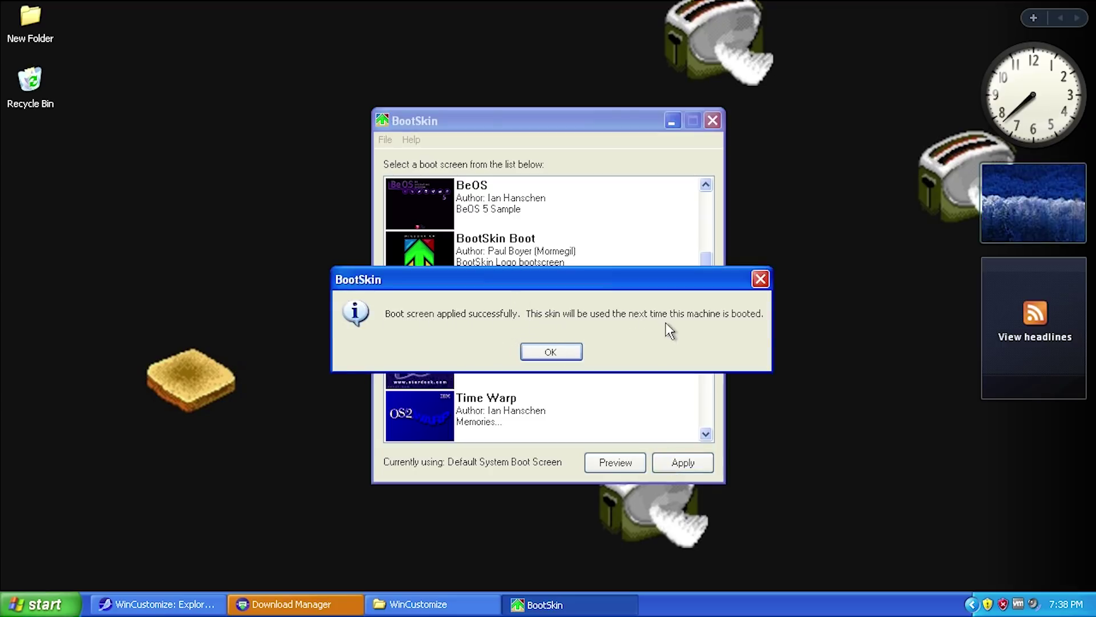
left_click(547, 352)
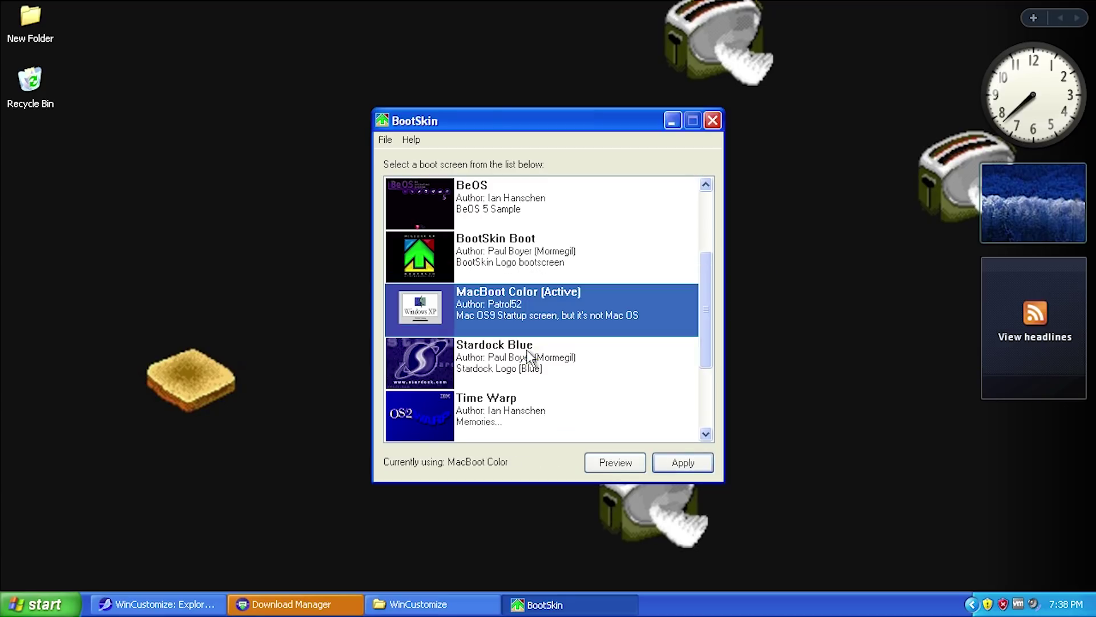
left_click(713, 122)
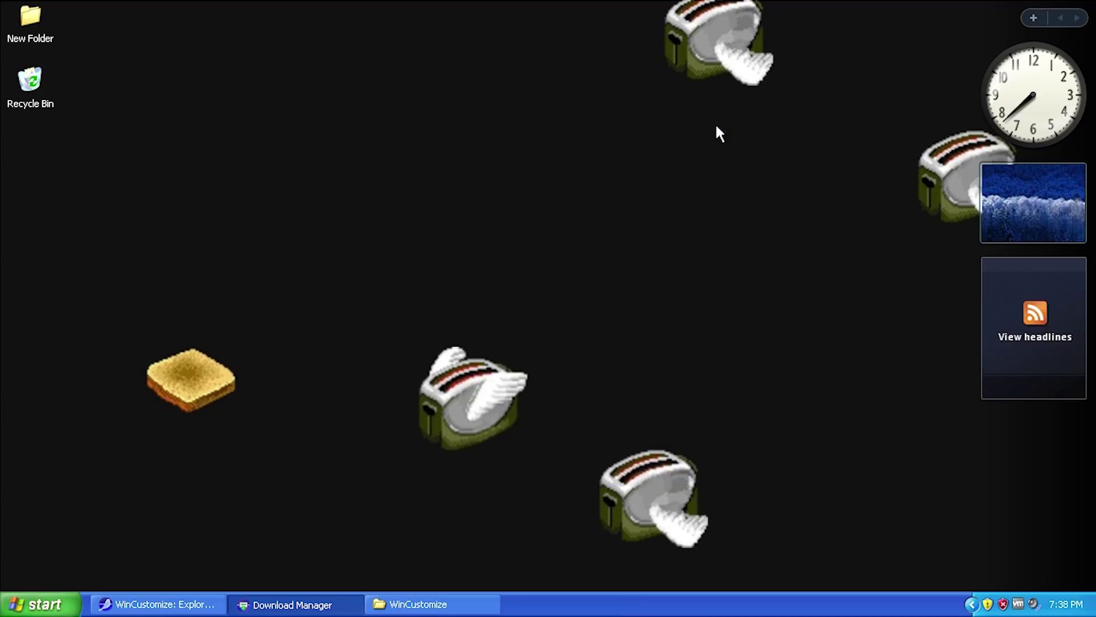
- Restart Windows XP from Turn Off Computer to see the new boot screen
left_click(60, 603)
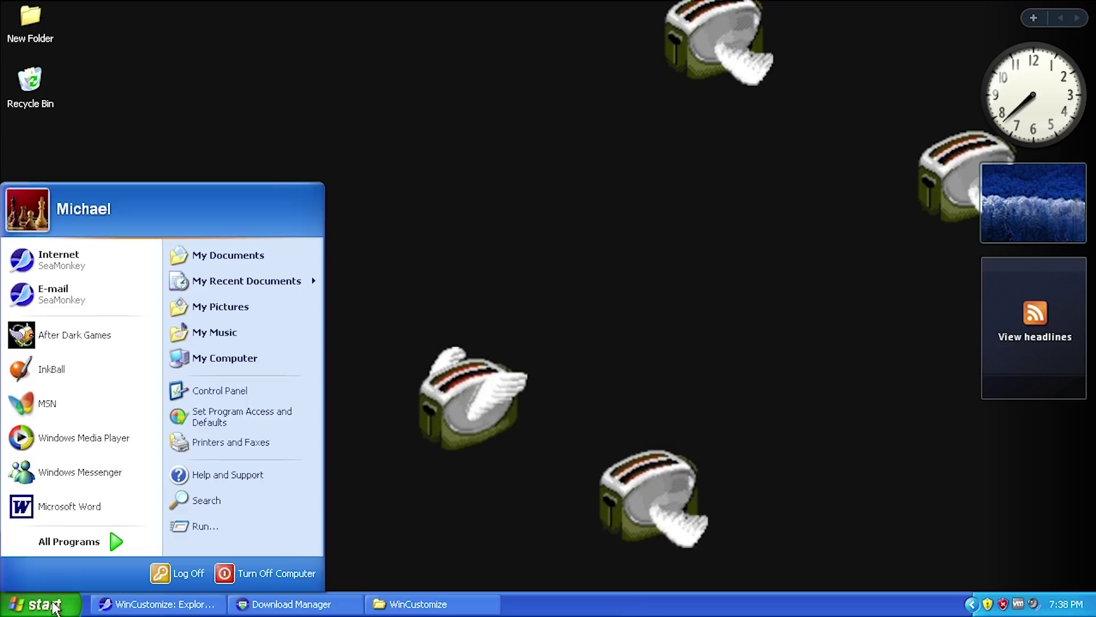
left_click(264, 574)
left_click(549, 234)
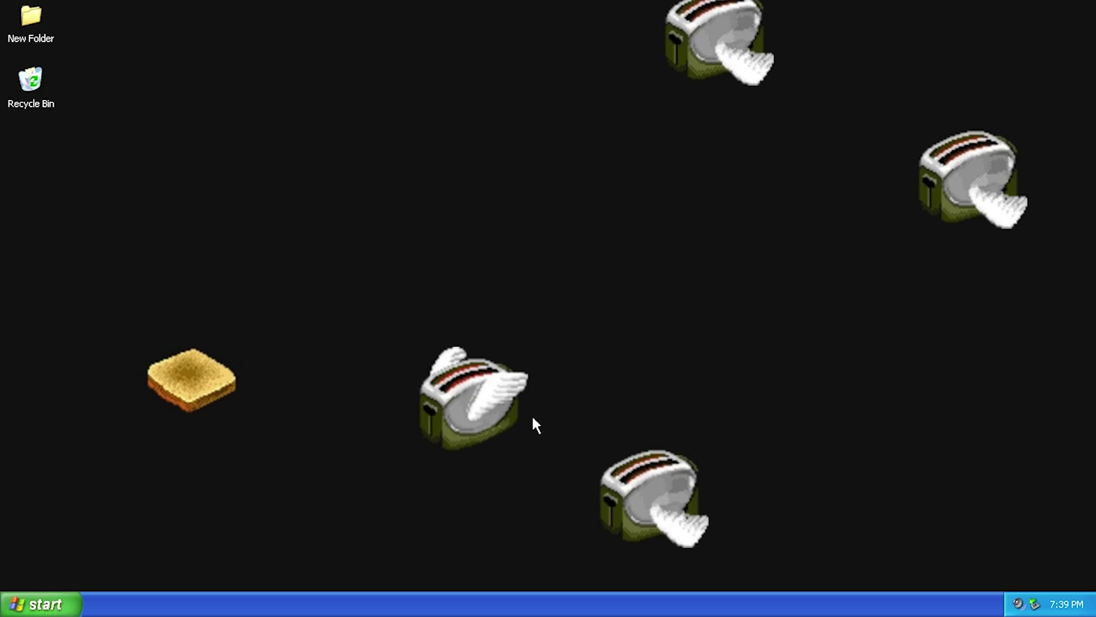
- After reboot, launch SeaMonkey from the Start menu's Internet entry
left_click(63, 602)
left_click(506, 502)
left_click(35, 604)
left_click(85, 268)
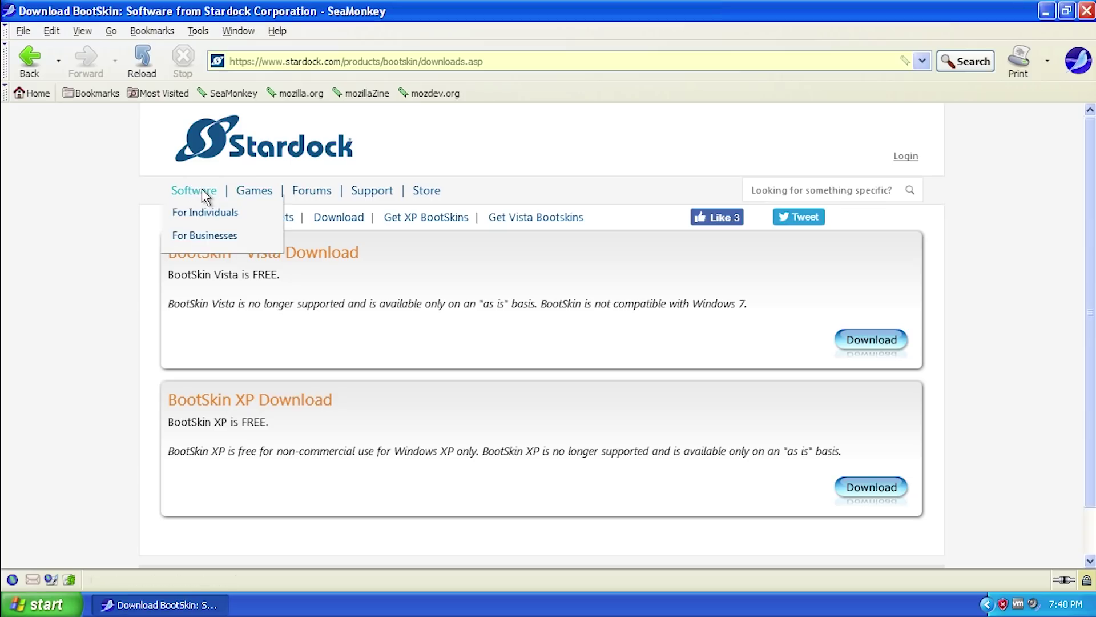
- Go to the Stardock home page and open View All Software
left_click(229, 132)
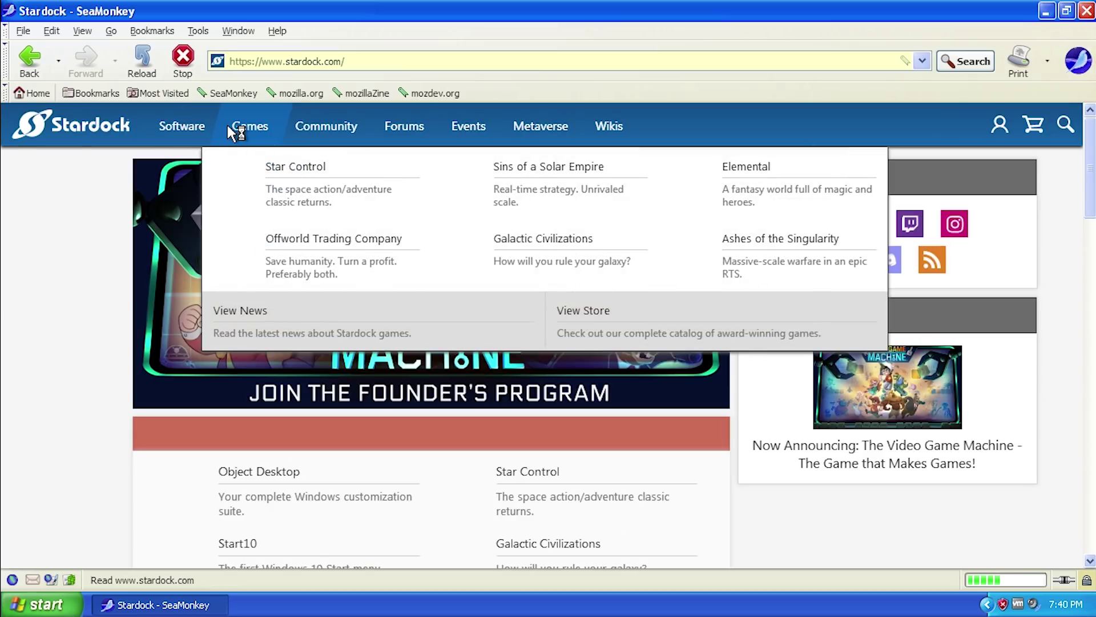
mouse_move(186, 127)
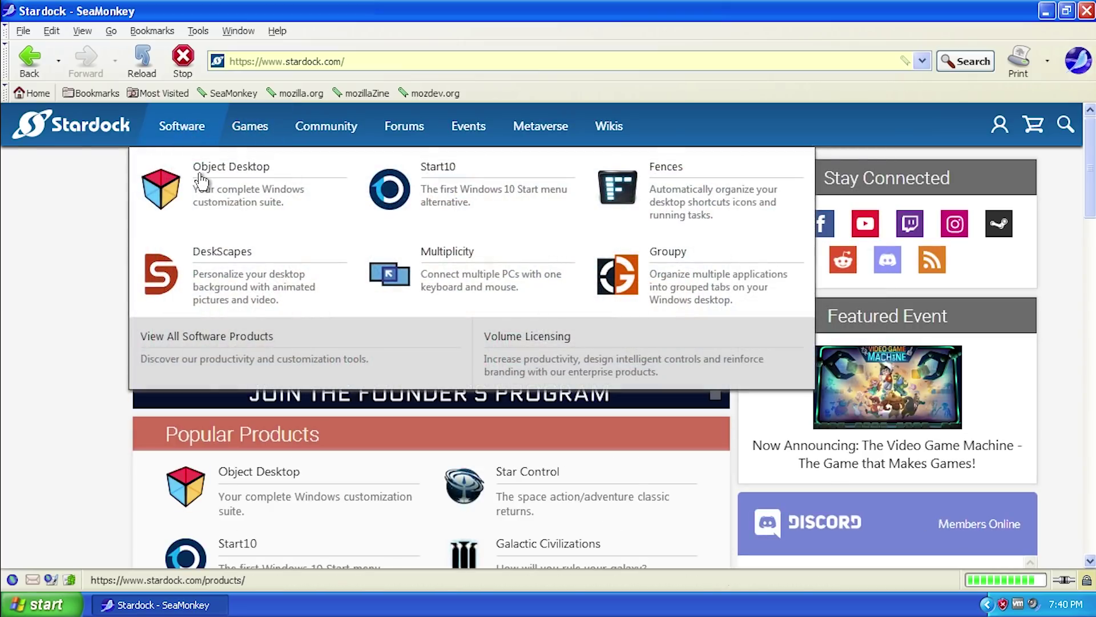
scroll(74, 407, "down", 6)
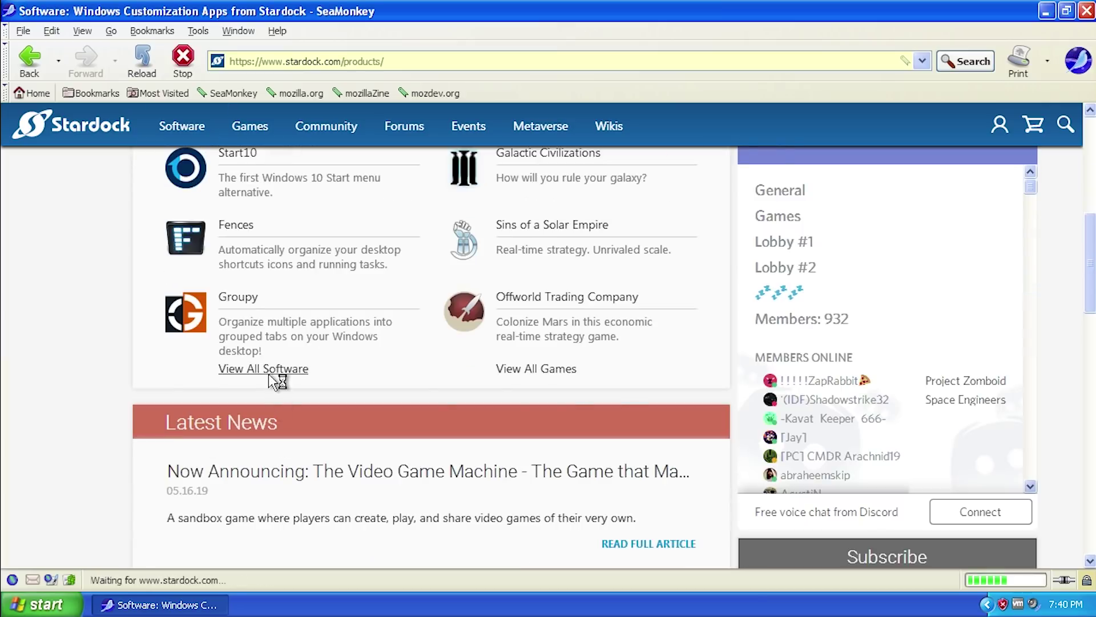
left_click(268, 371)
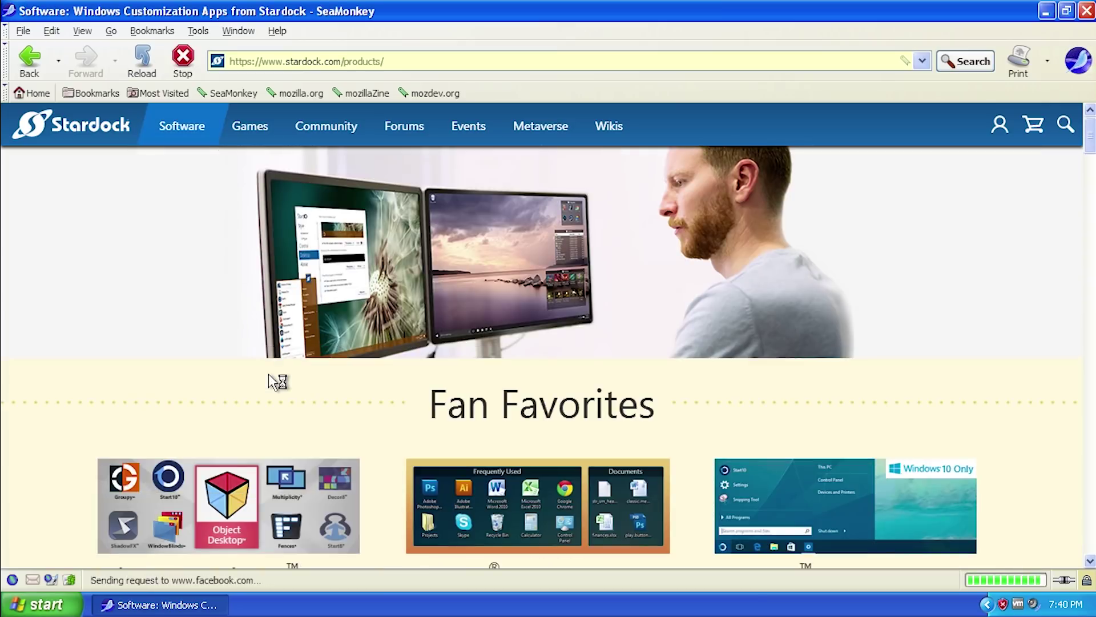
- Scroll the products page to Stardock Classics, where BootSkin, LogonStudio and RightClick are Free / Unsupported
scroll(269, 374, "down", 3)
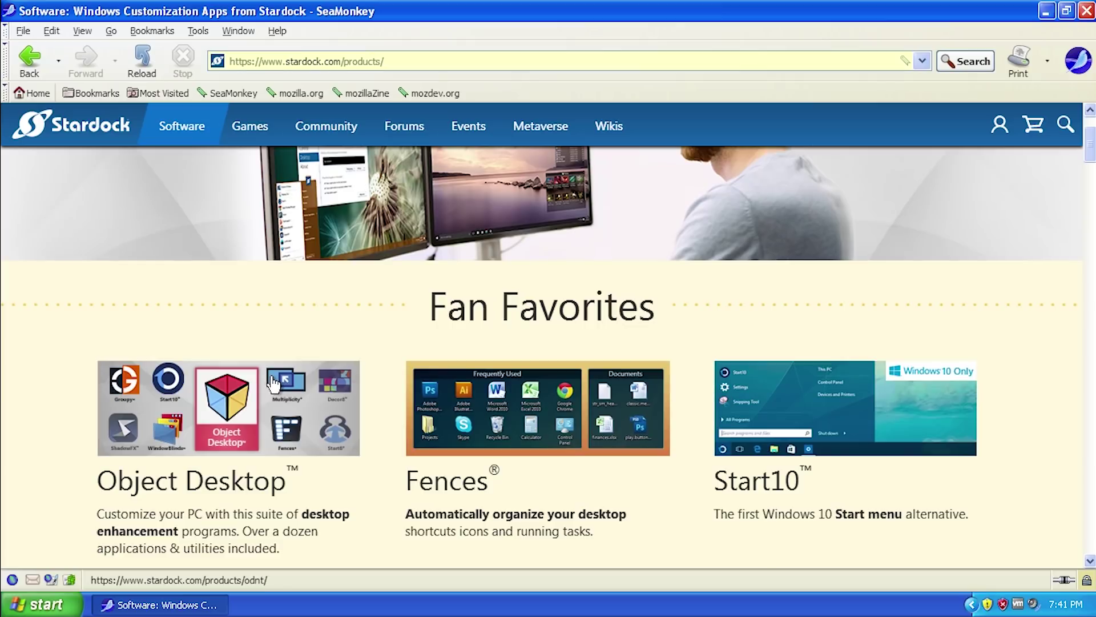
scroll(280, 385, "down", 6)
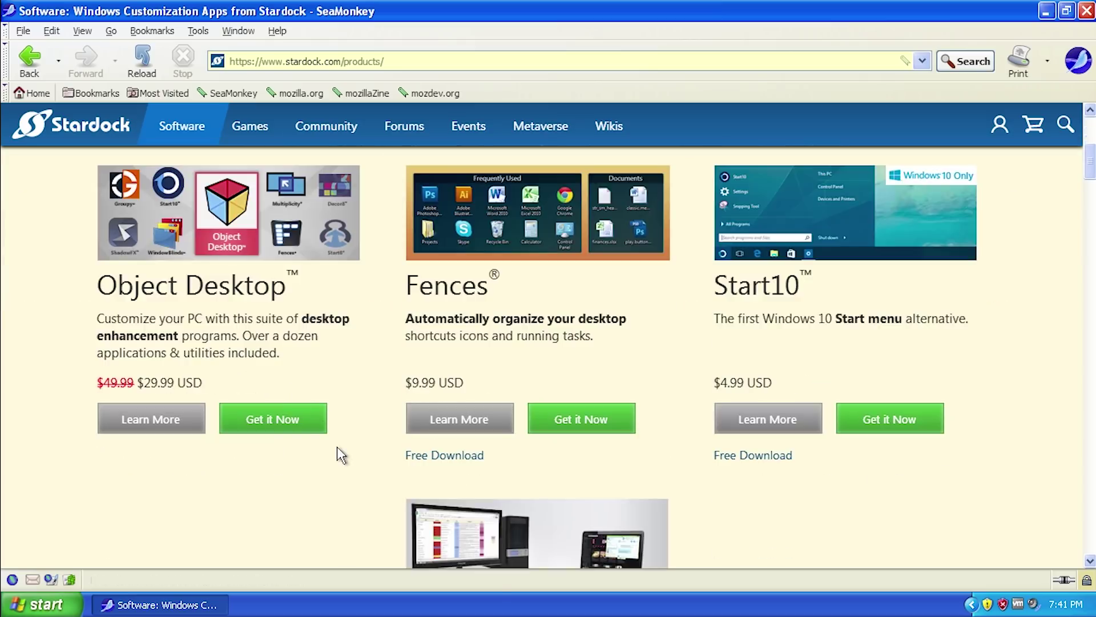
scroll(336, 452, "down", 8)
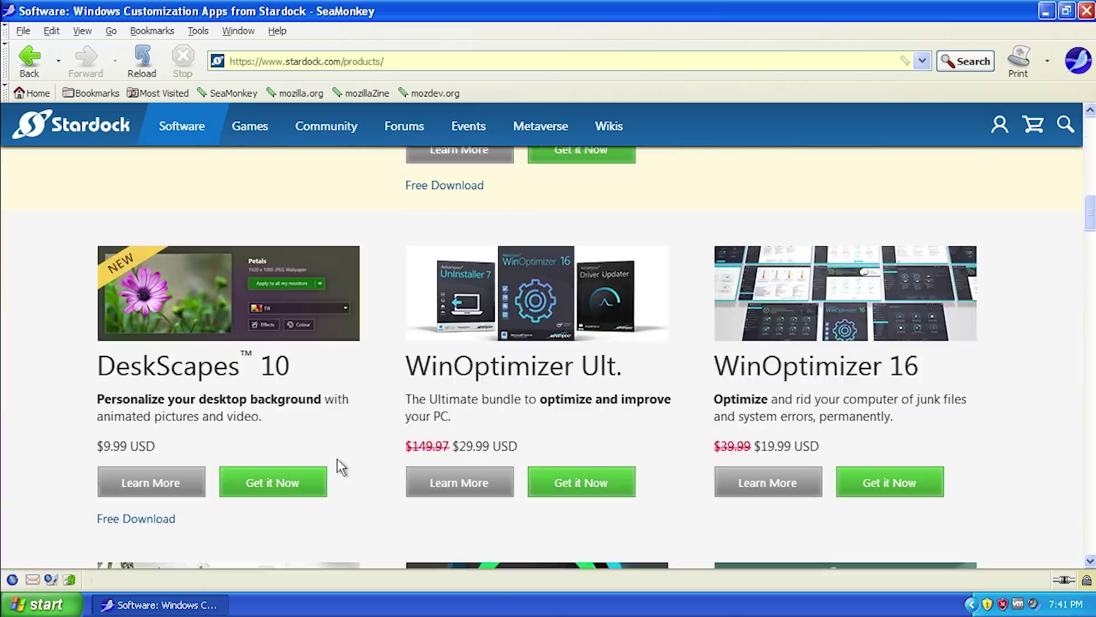
scroll(378, 449, "down", 20)
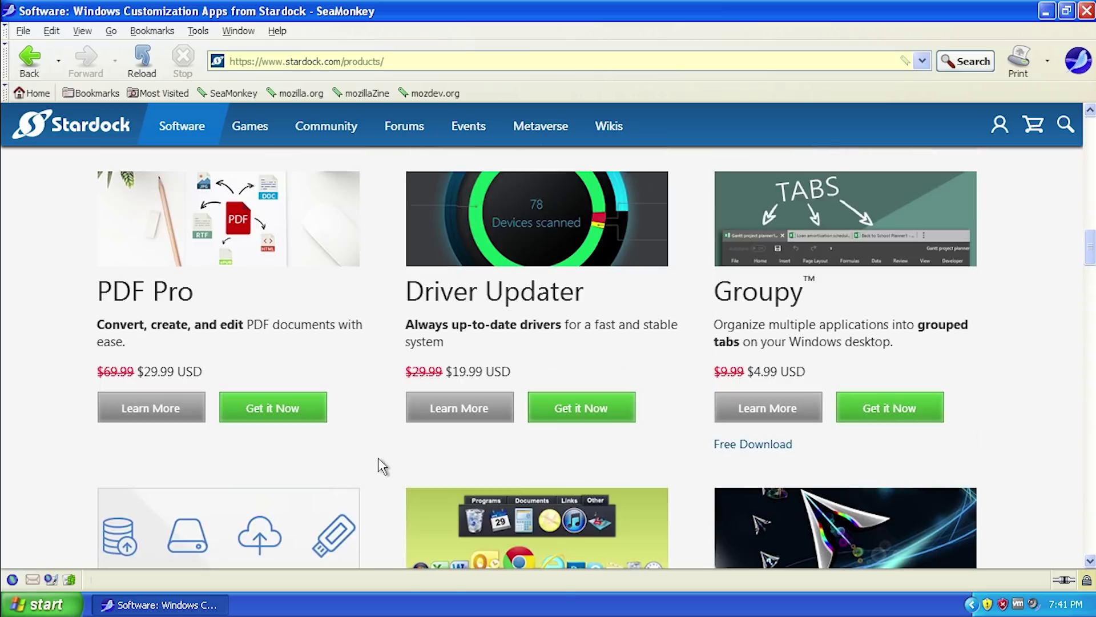
scroll(378, 458, "up", 9)
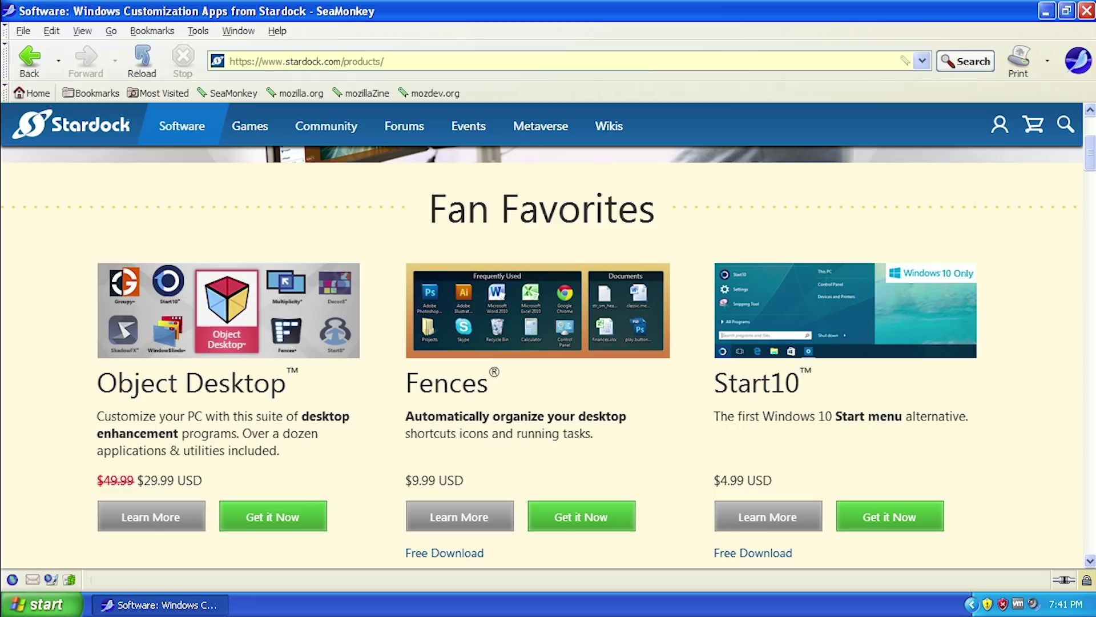
scroll(362, 399, "down", 10)
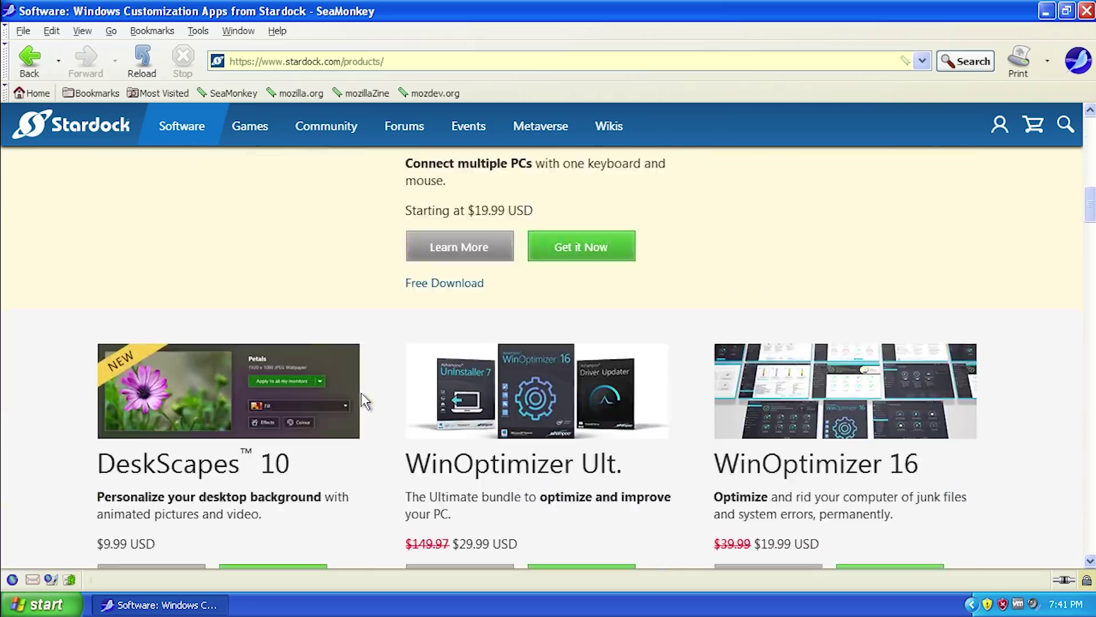
scroll(363, 401, "down", 6)
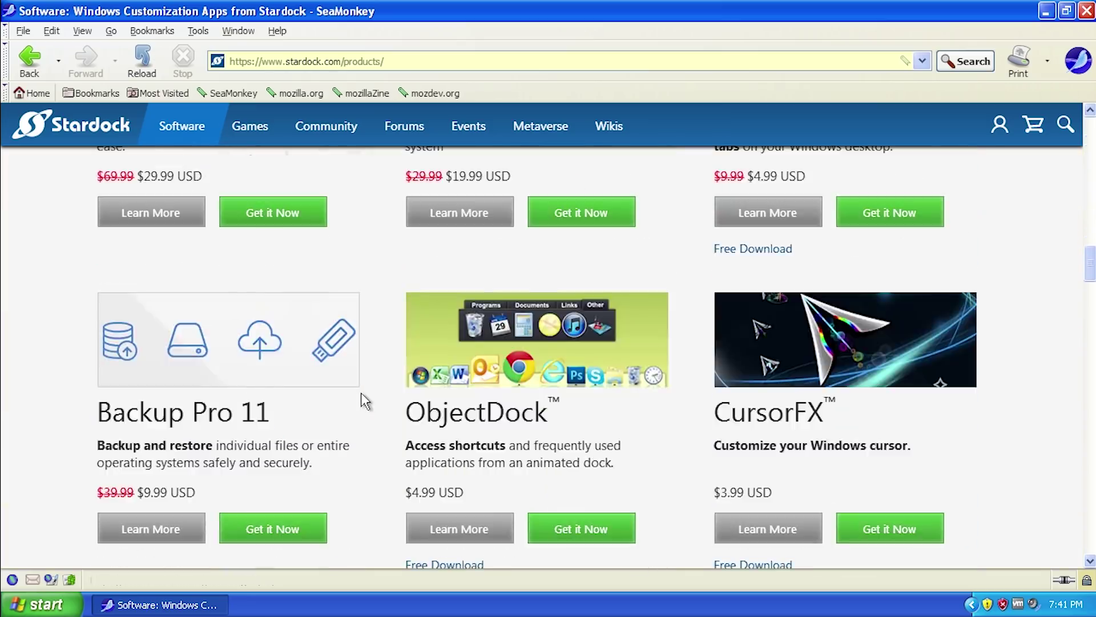
scroll(361, 392, "down", 5)
scroll(361, 392, "up", 4)
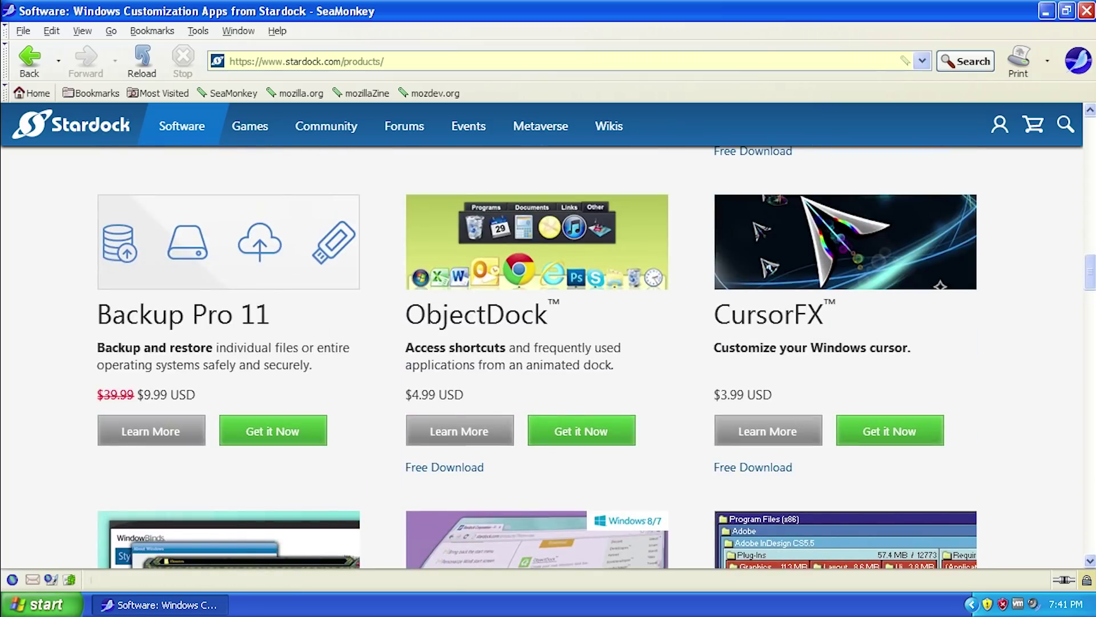
scroll(805, 326, "down", 5)
scroll(150, 391, "down", 6)
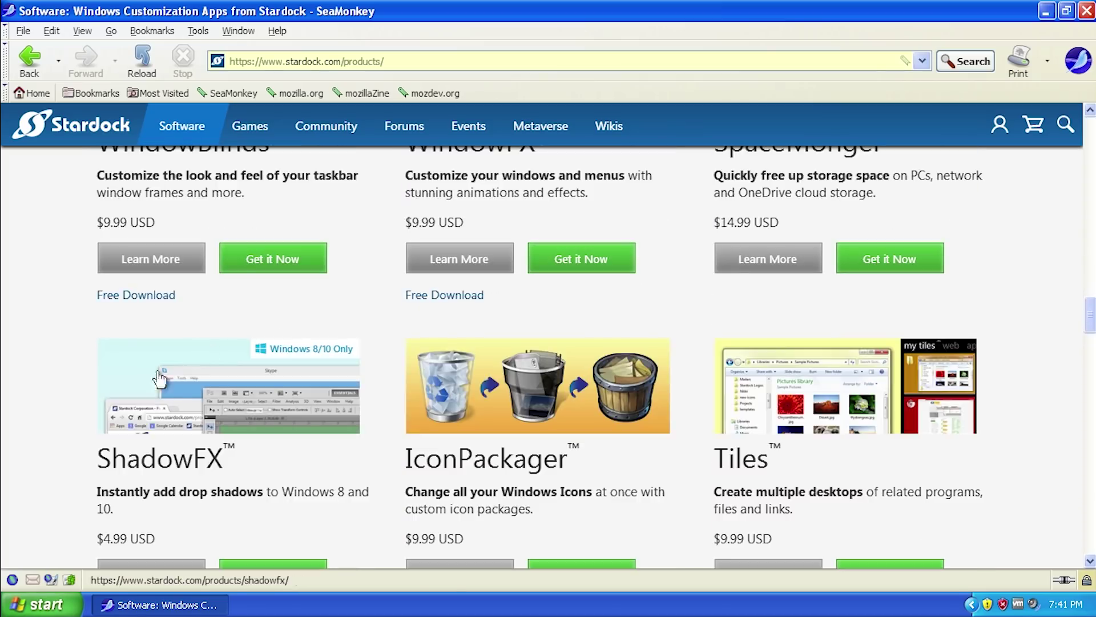
scroll(348, 493, "up", 20)
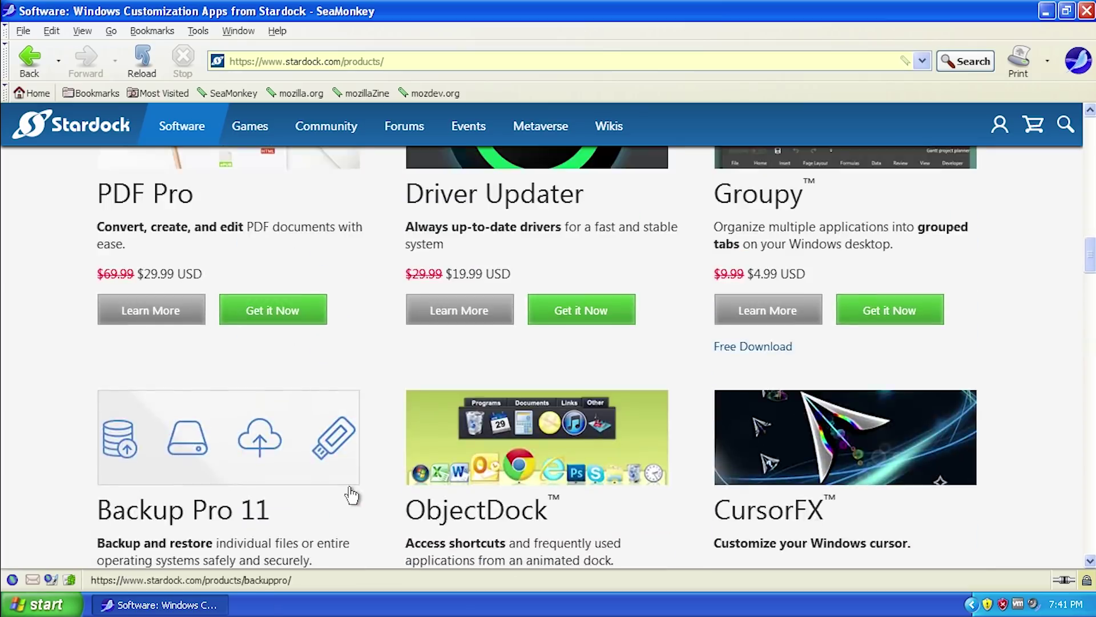
scroll(409, 492, "up", 9)
scroll(558, 311, "down", 20)
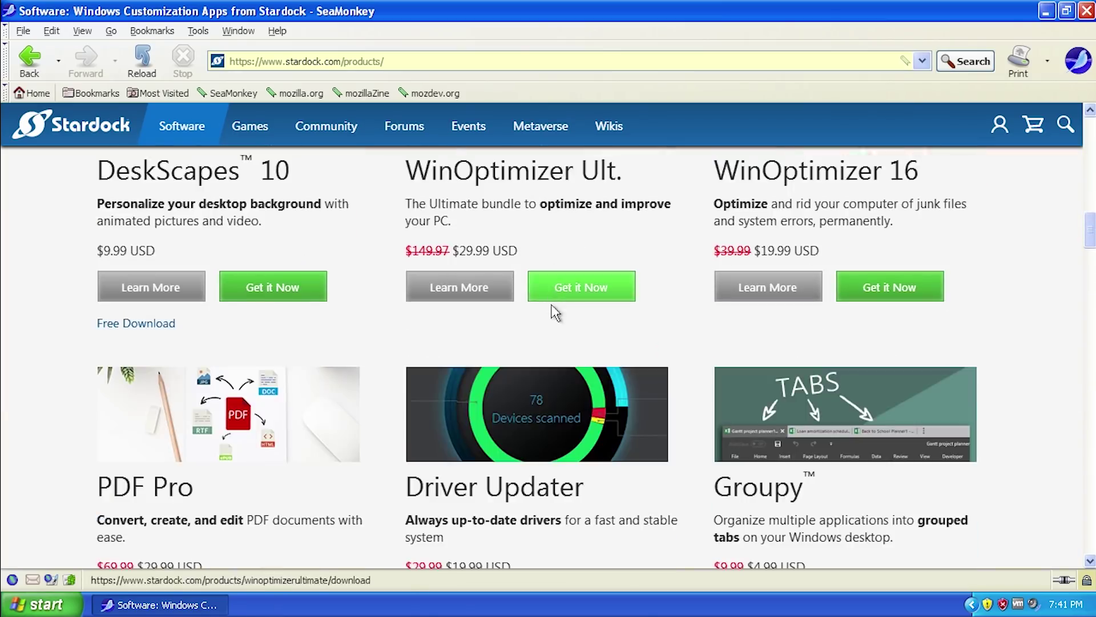
scroll(567, 375, "down", 20)
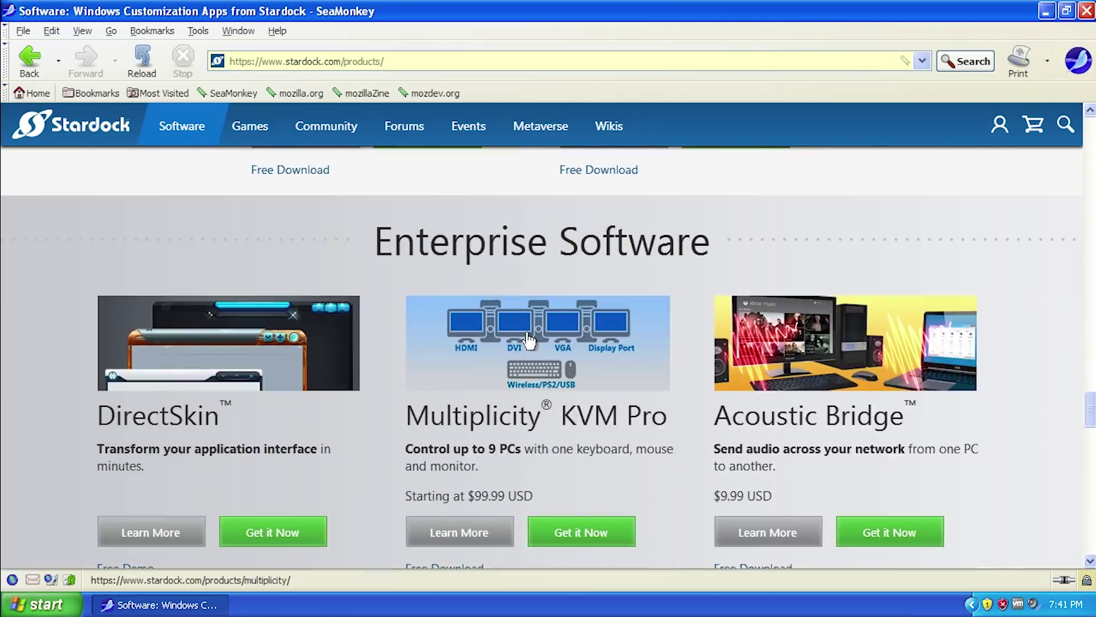
scroll(528, 340, "down", 5)
scroll(502, 317, "down", 3)
scroll(477, 294, "down", 5)
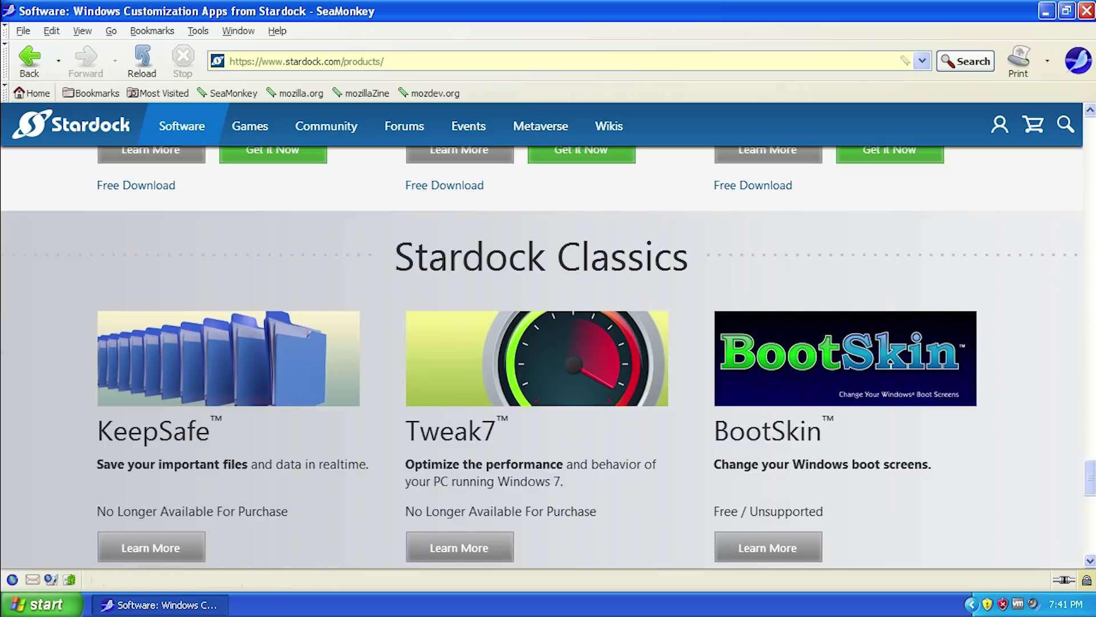
scroll(623, 428, "down", 5)
scroll(563, 445, "down", 3)
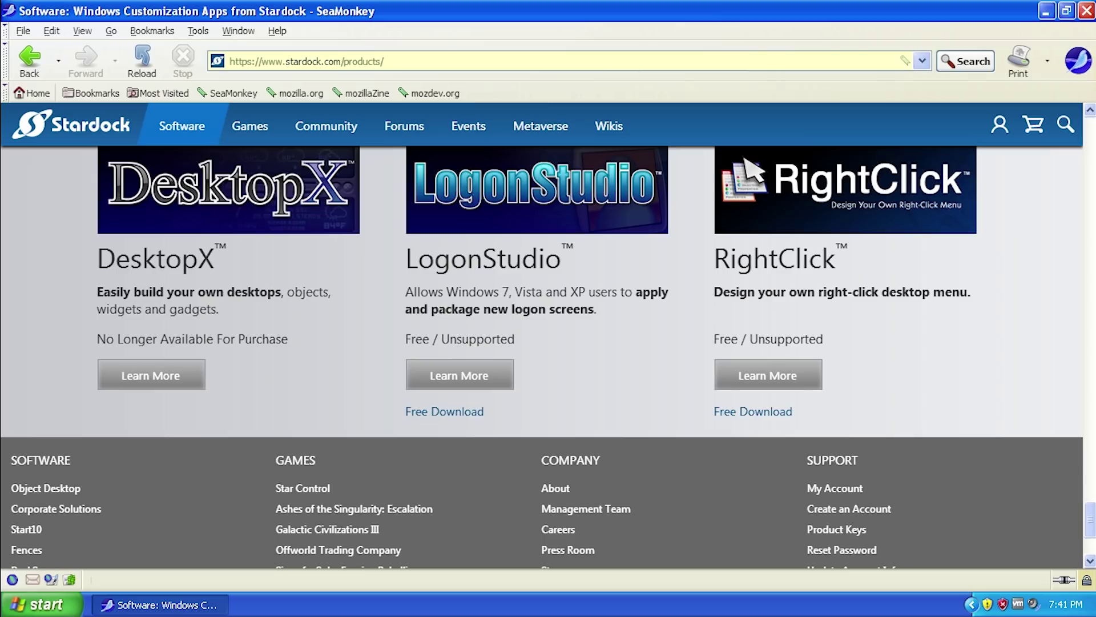
- Open the BootSkin product page, then its 'Bootskin Tutorial' community post
scroll(856, 294, "up", 5)
left_click(783, 349)
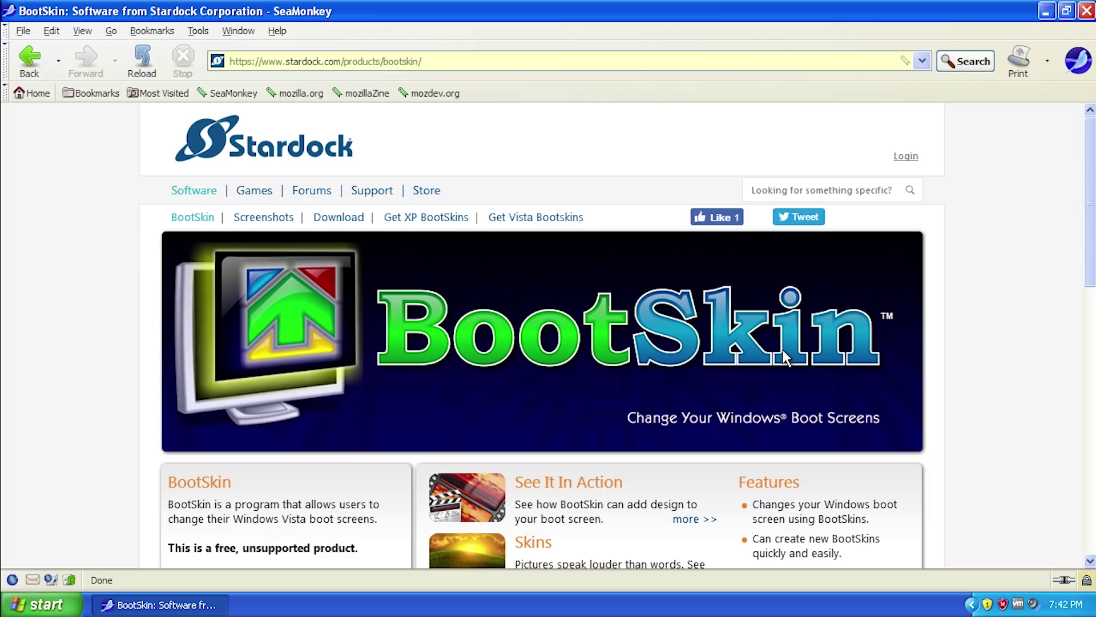
scroll(783, 349, "down", 10)
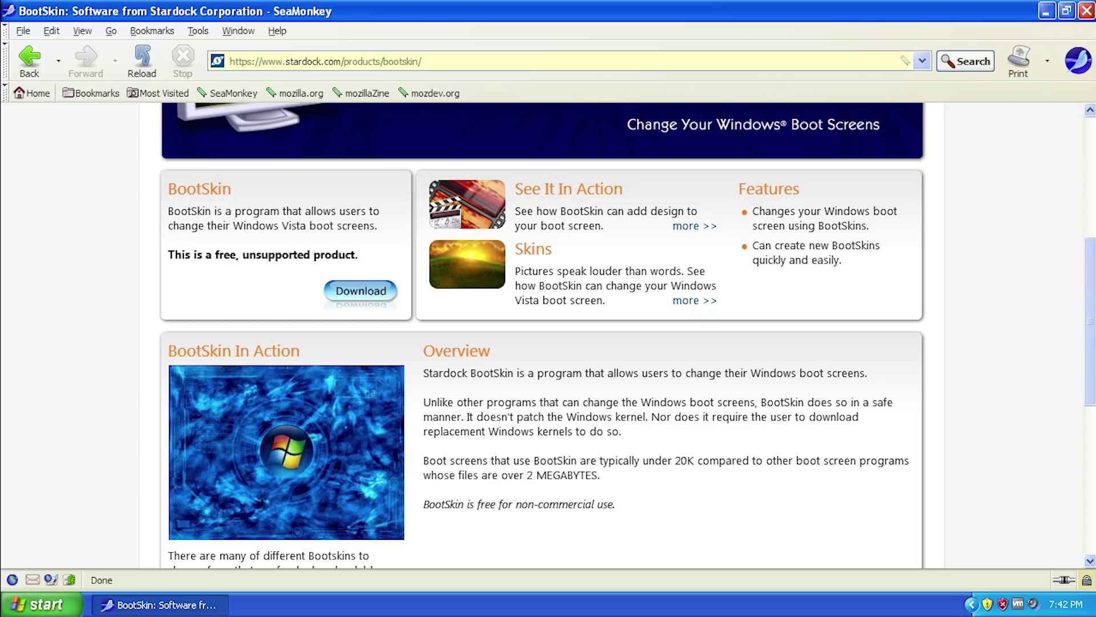
scroll(724, 390, "down", 3)
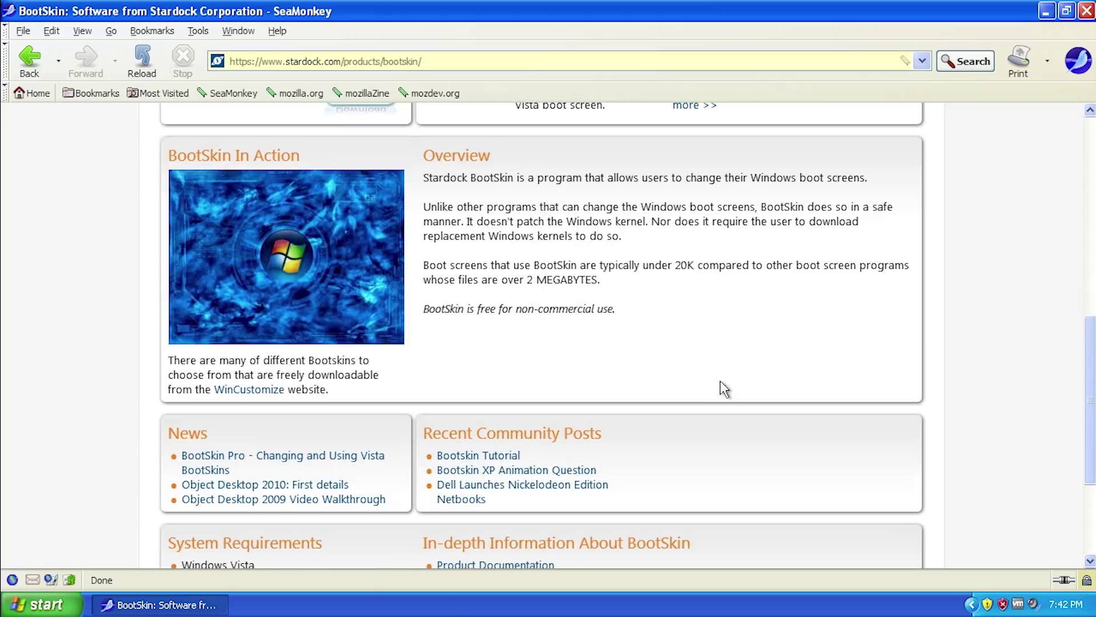
left_click(481, 455)
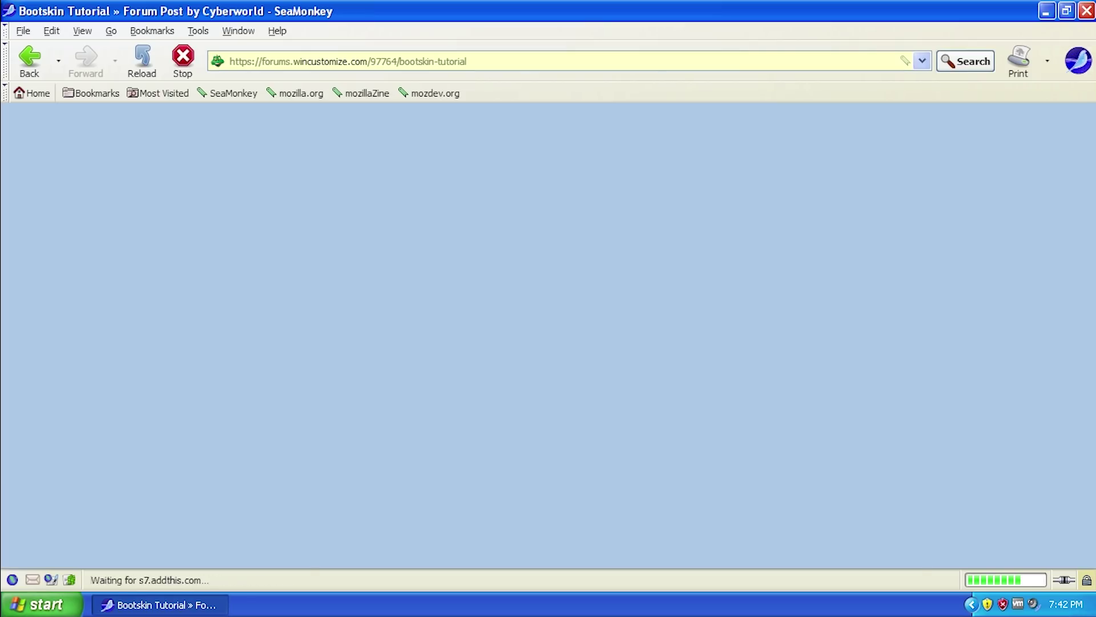
- Read down the tutorial post to the screen image resizing steps
scroll(481, 461, "down", 3)
scroll(433, 485, "down", 5)
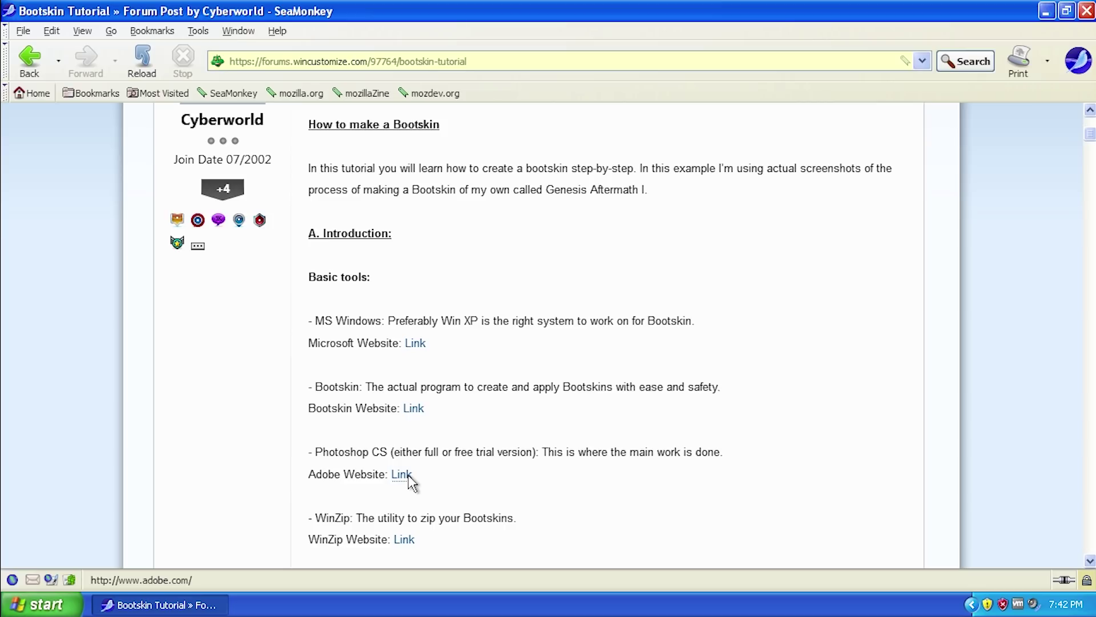
scroll(398, 249, "down", 6)
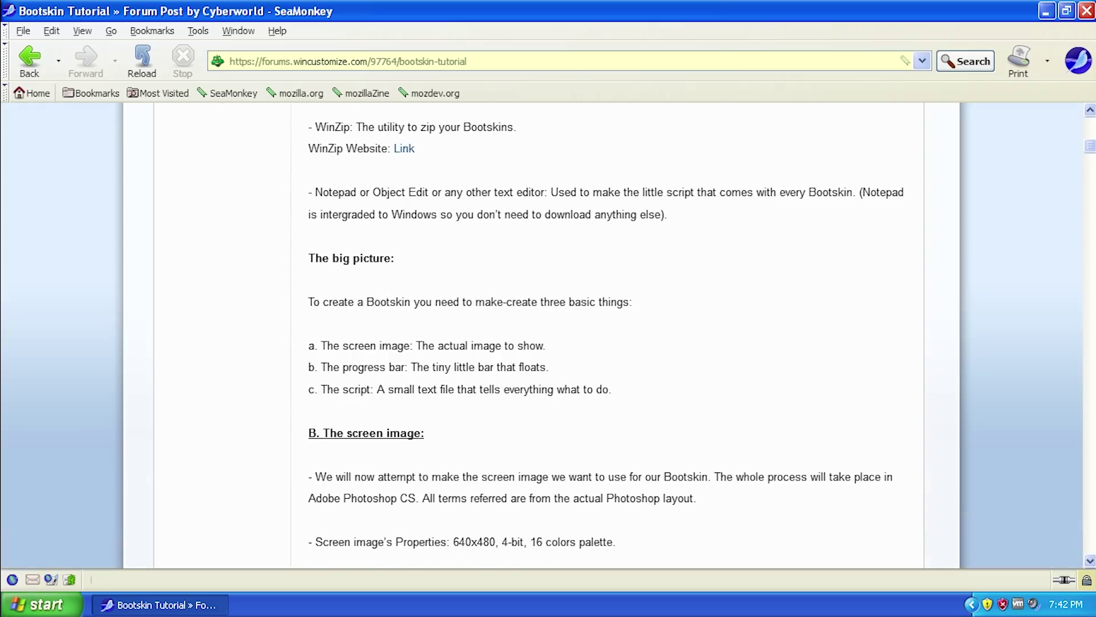
scroll(398, 248, "down", 3)
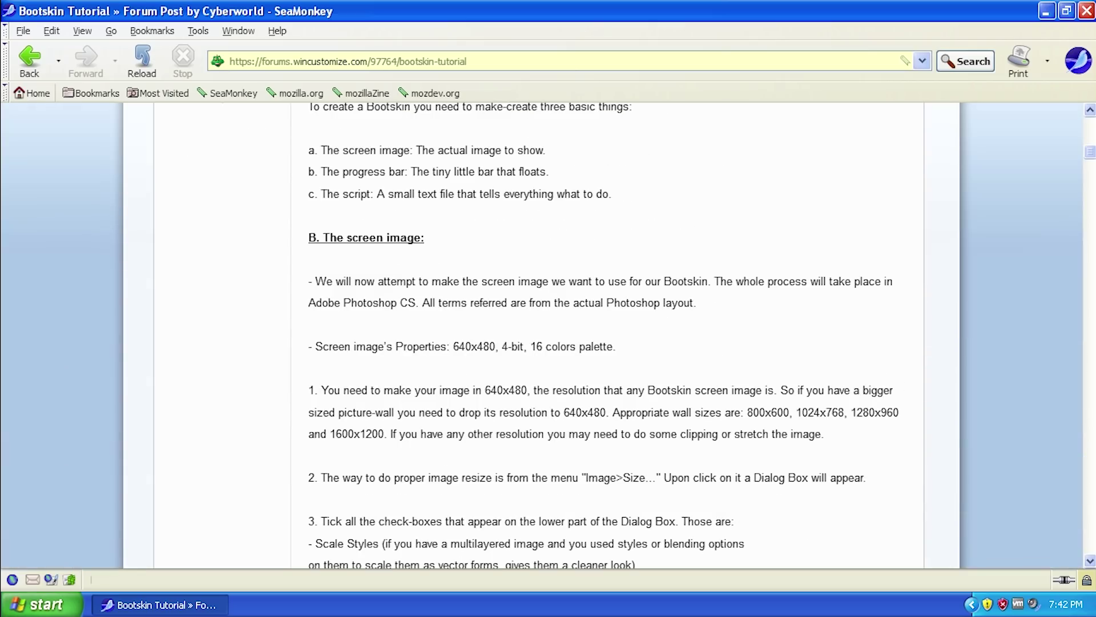
scroll(401, 423, "down", 6)
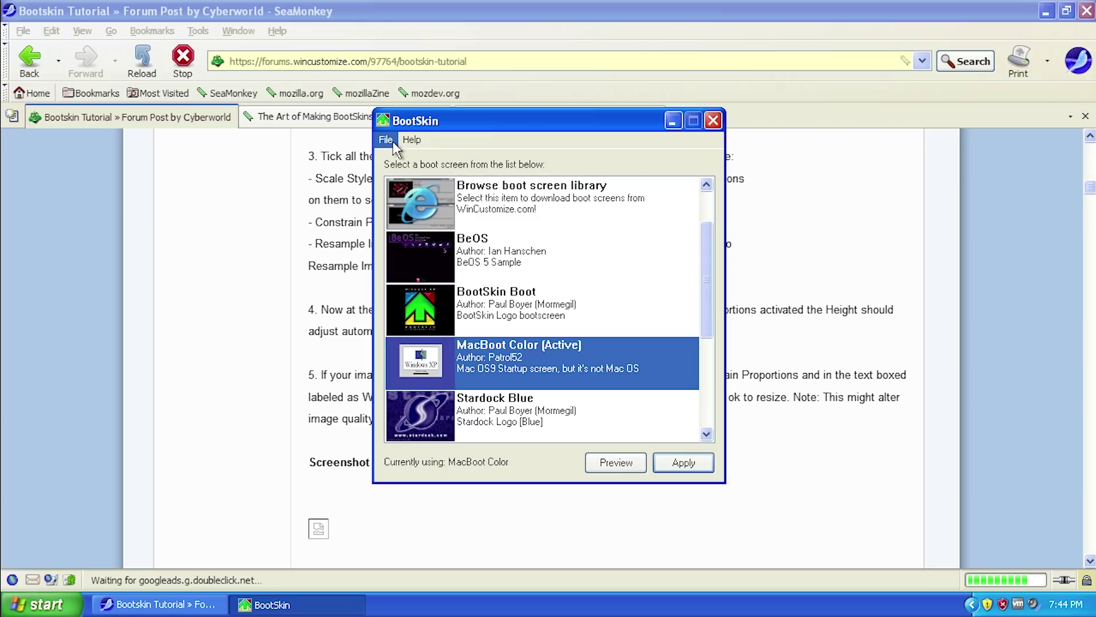
- Cancel the Import from file dialog without choosing a .bootskin file, then bring SeaMonkey forward
left_click(389, 142)
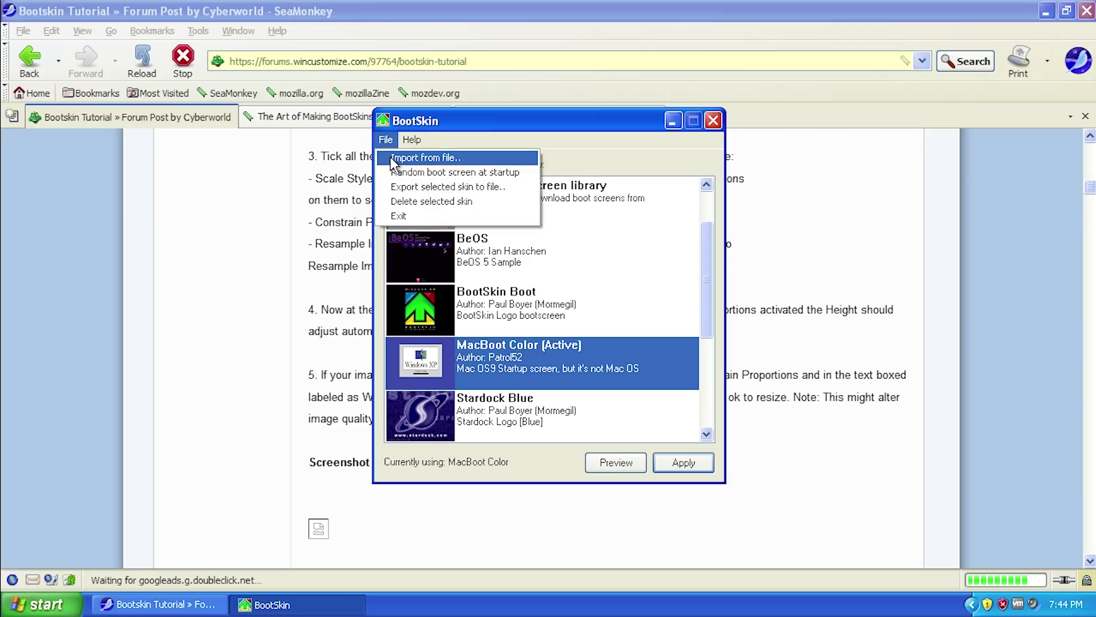
left_click(392, 160)
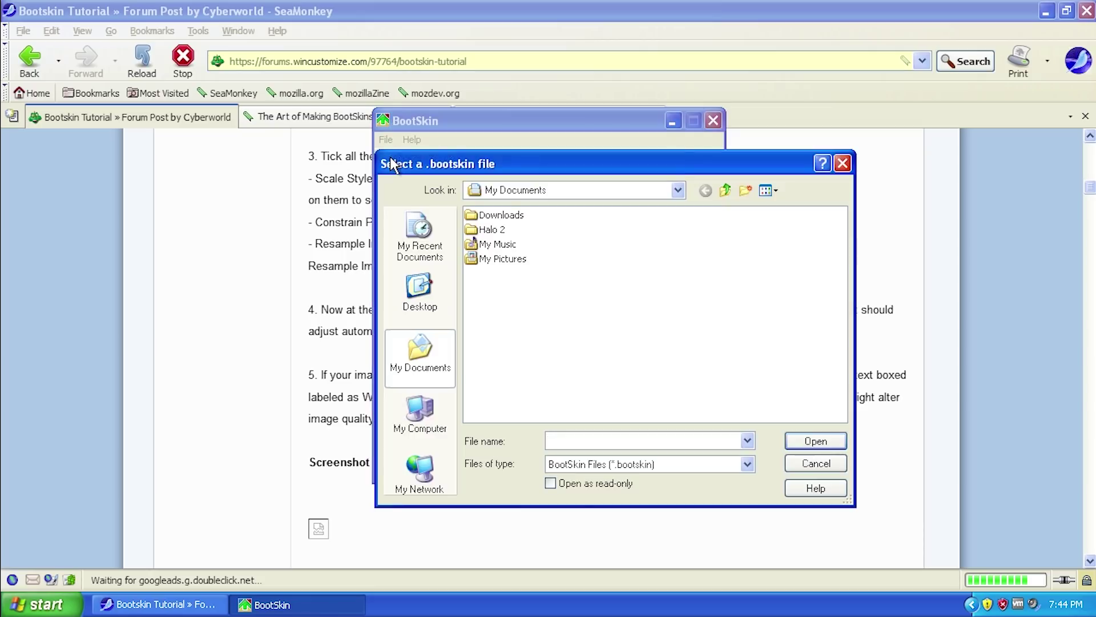
left_click(842, 163)
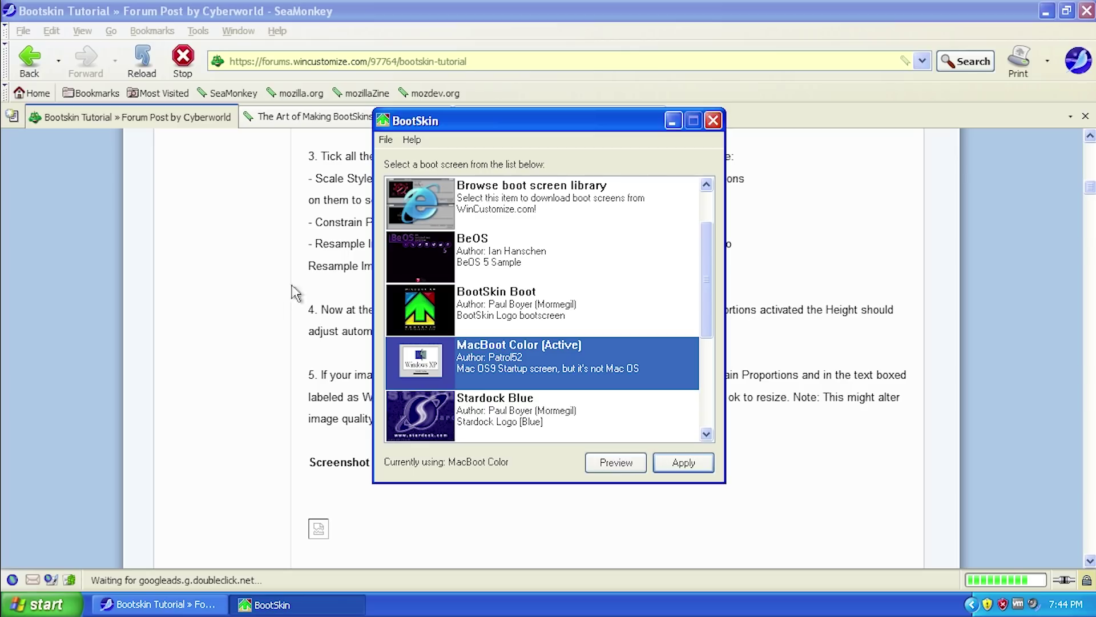
left_click(256, 188)
- Scroll through the SkinStudio product page and The Art of Making BootSkins article
left_click(500, 117)
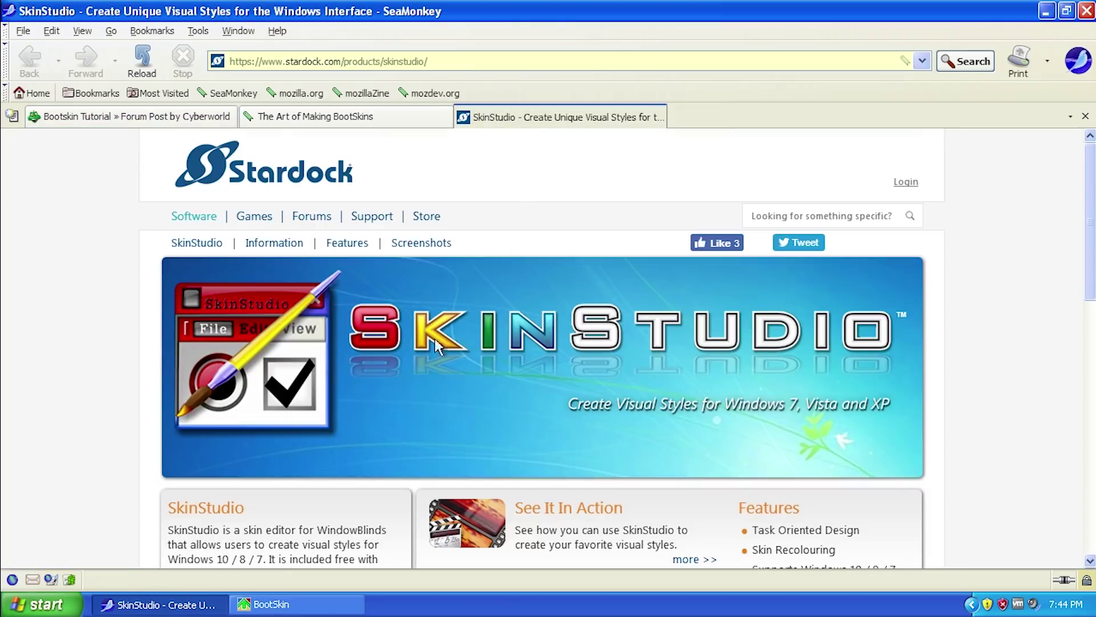
scroll(568, 307, "down", 3)
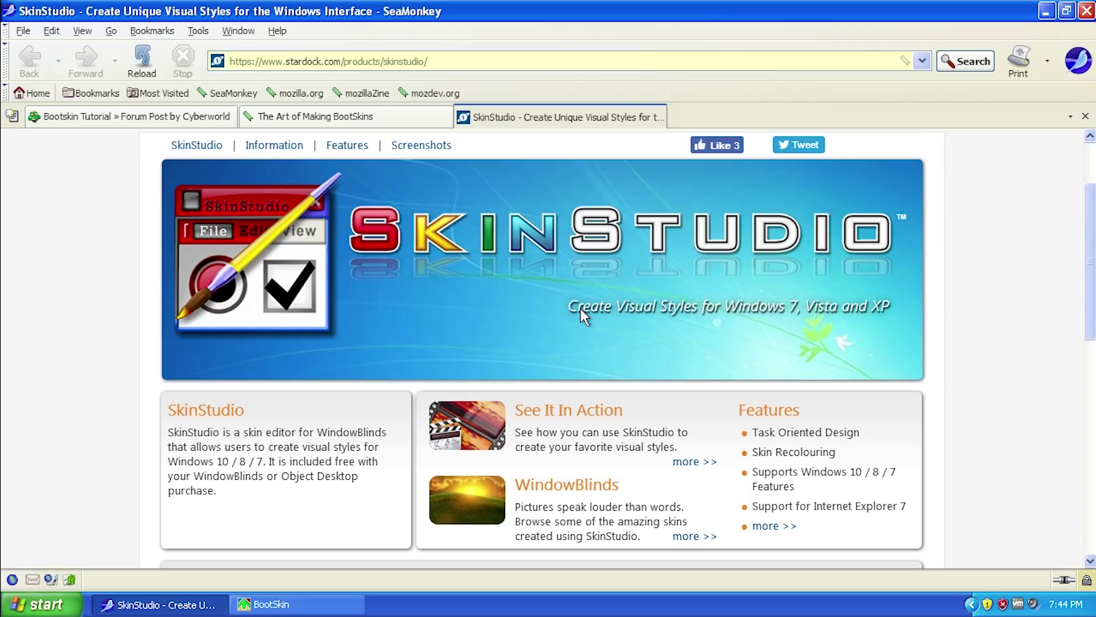
scroll(580, 308, "down", 9)
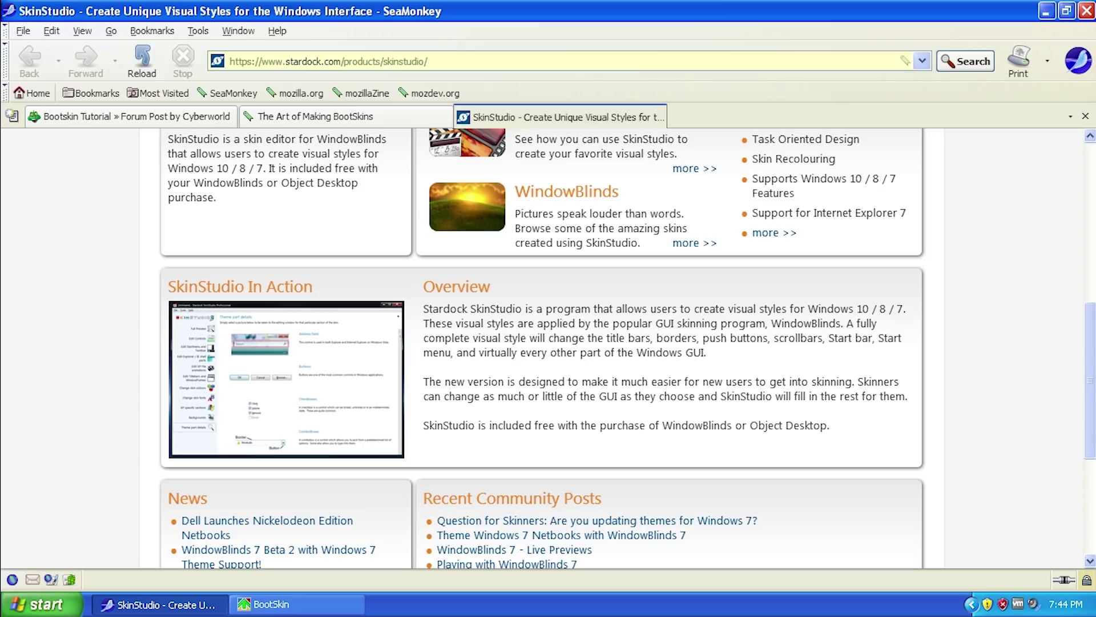
left_click(293, 115)
scroll(278, 205, "up", 3)
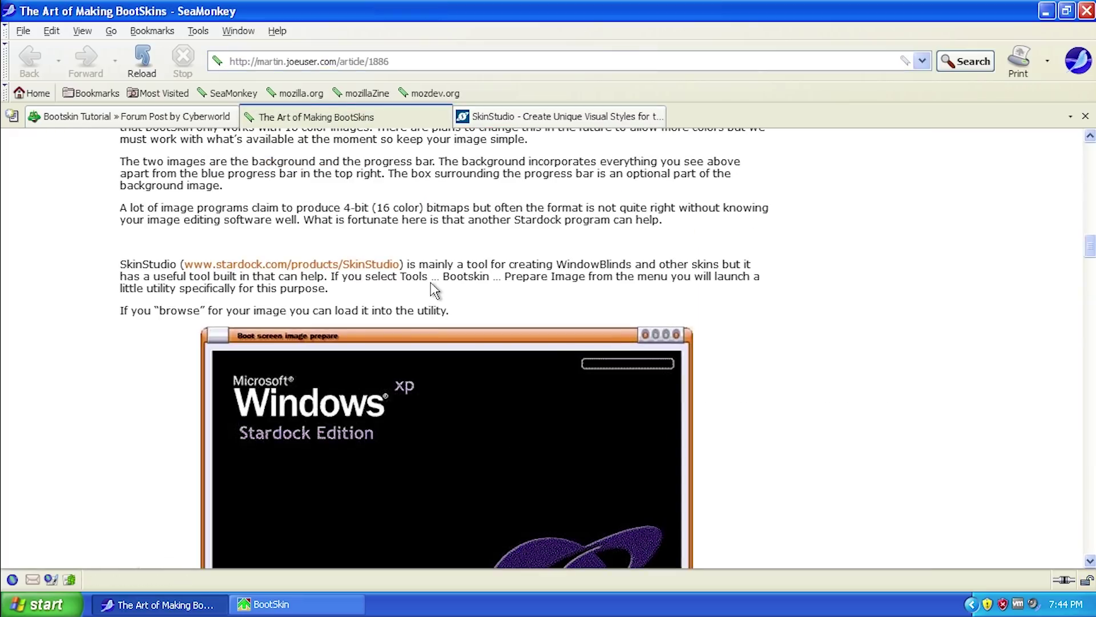
scroll(433, 290, "down", 20)
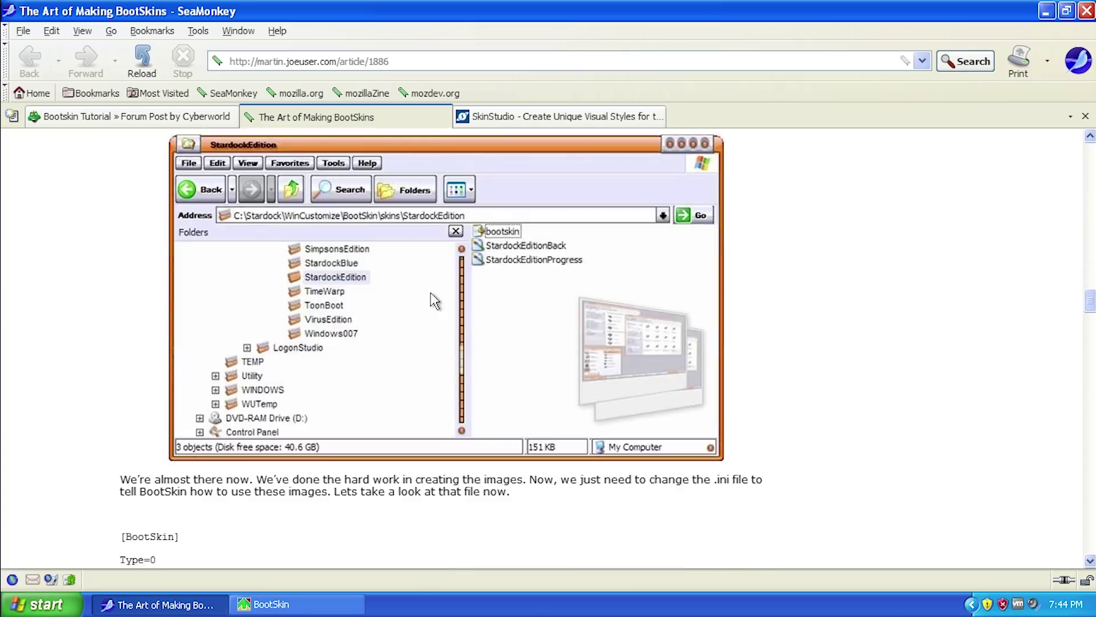
left_click(499, 119)
scroll(474, 257, "up", 14)
scroll(482, 335, "down", 3)
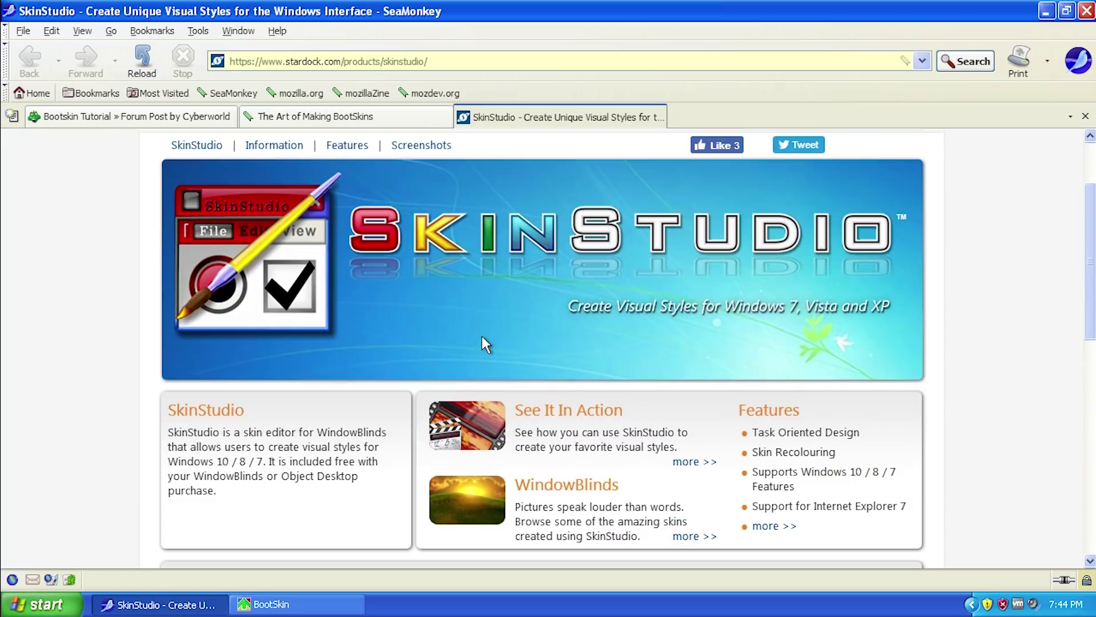
- Review the Bootskin Tutorial post, return to SkinStudio, and restore down the browser window
left_click(143, 116)
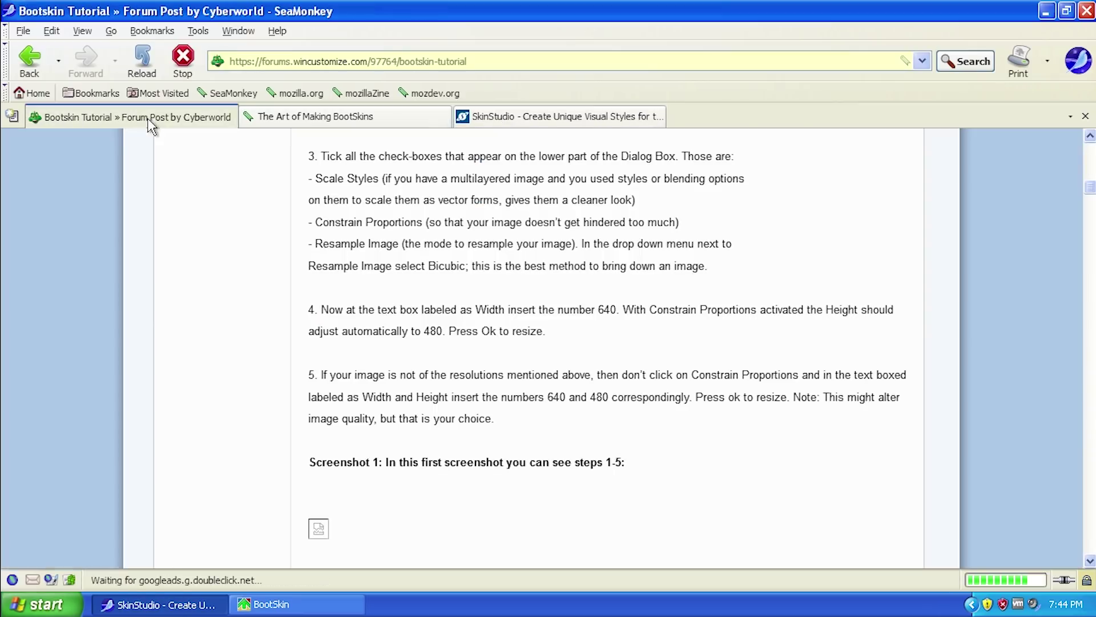
scroll(650, 291, "up", 10)
scroll(651, 288, "up", 10)
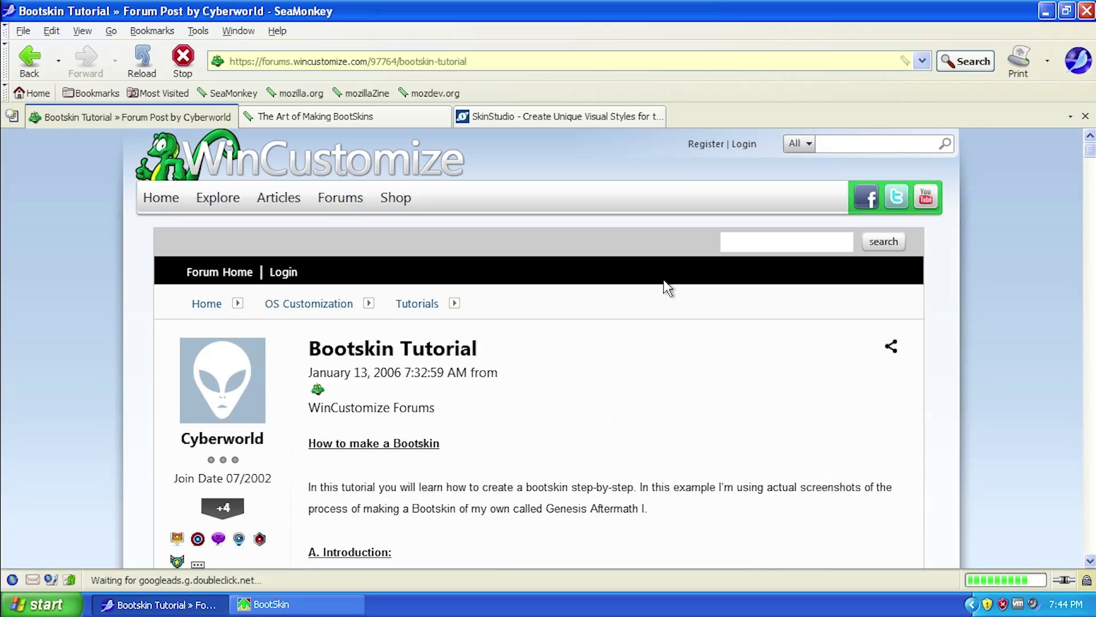
left_click(523, 117)
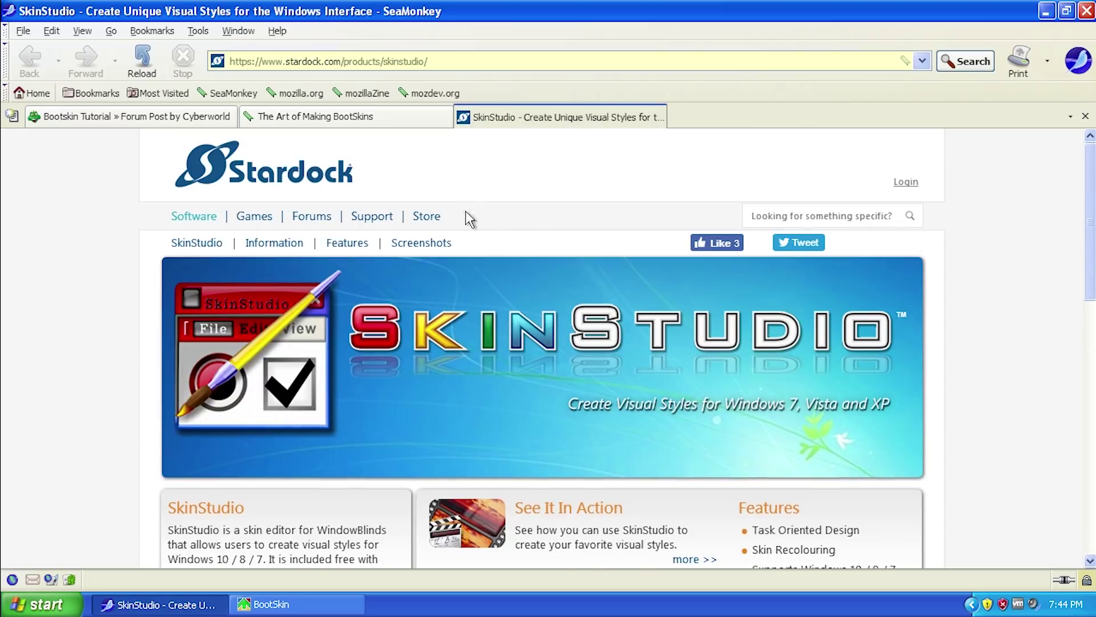
scroll(461, 200, "down", 3)
scroll(479, 228, "down", 15)
scroll(497, 251, "up", 15)
scroll(731, 214, "down", 12)
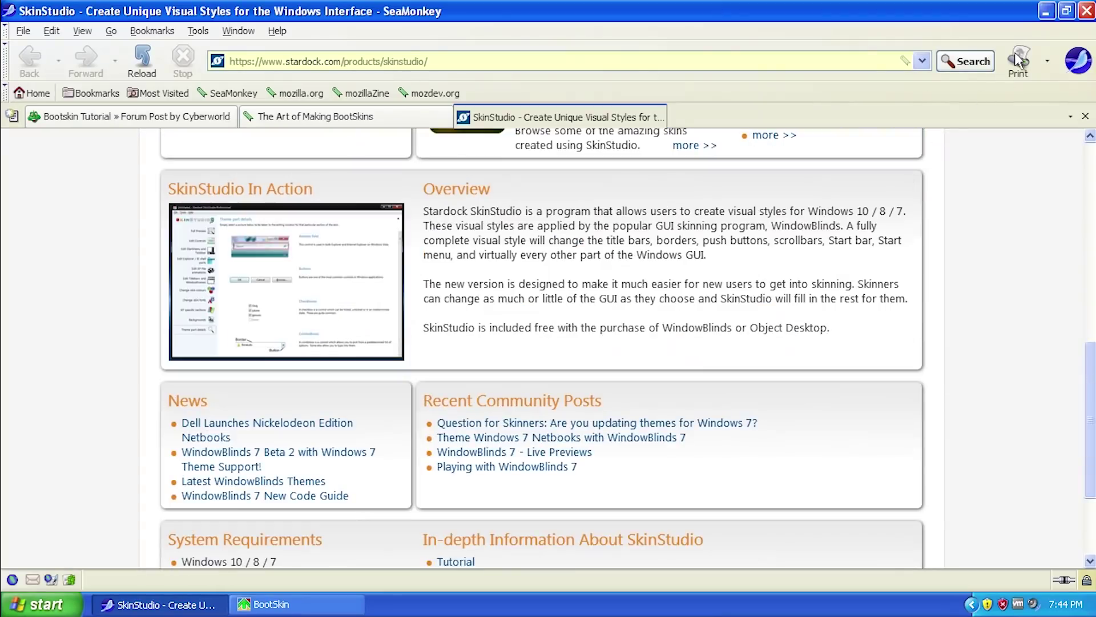
left_click(1065, 11)
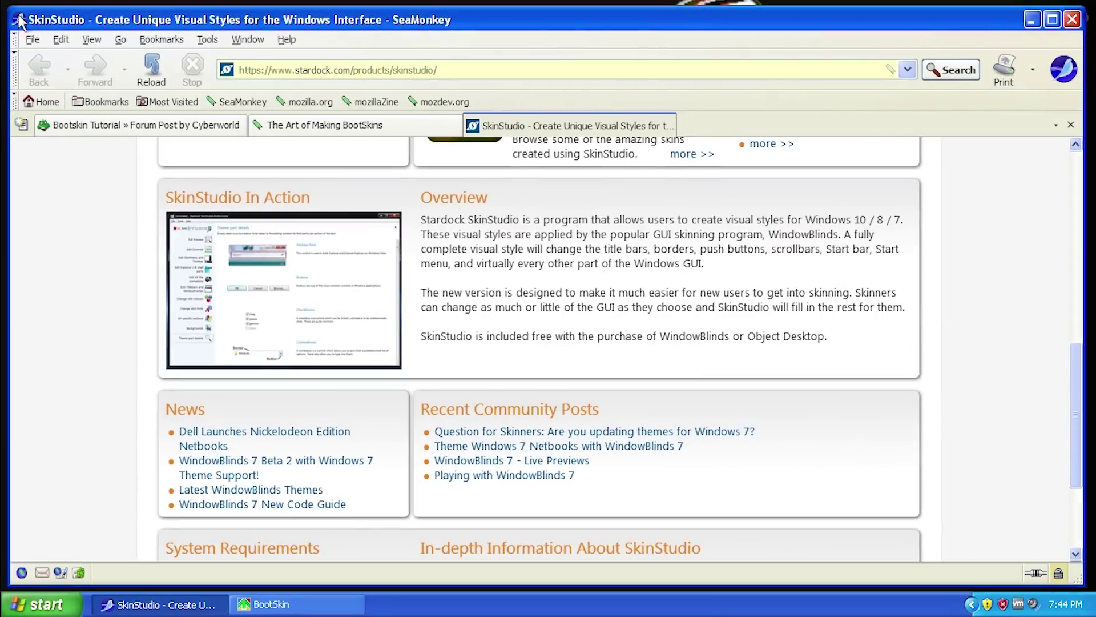
- Shrink SeaMonkey, move BootSkin up-left in front, and scroll its list to the top
left_click_drag(8, 5, 312, 209)
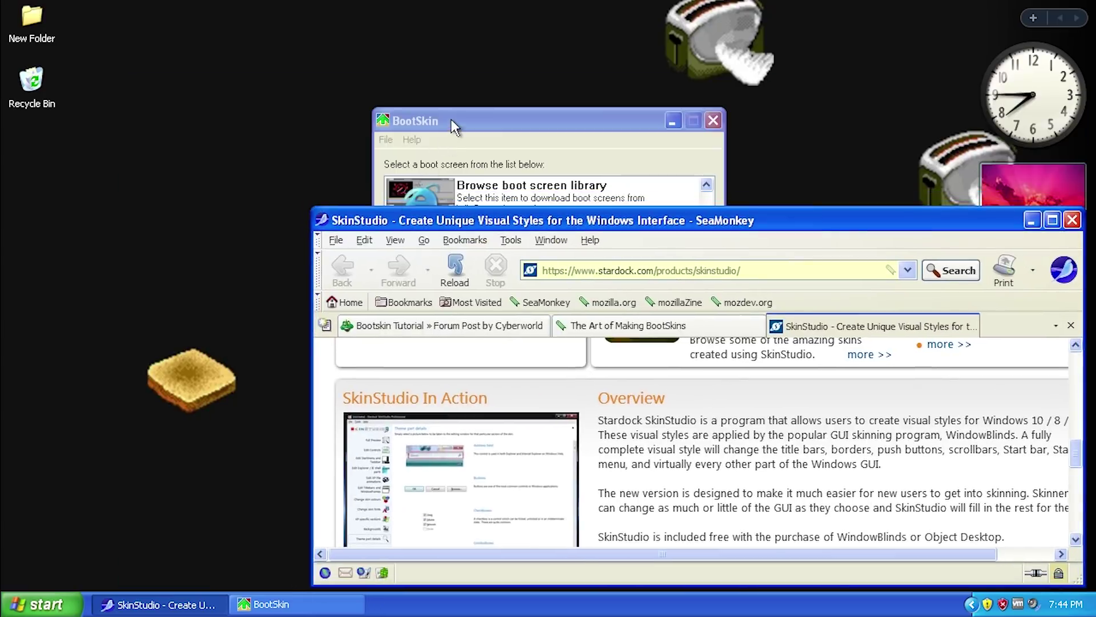
left_click_drag(451, 118, 344, 75)
left_click_drag(595, 209, 598, 164)
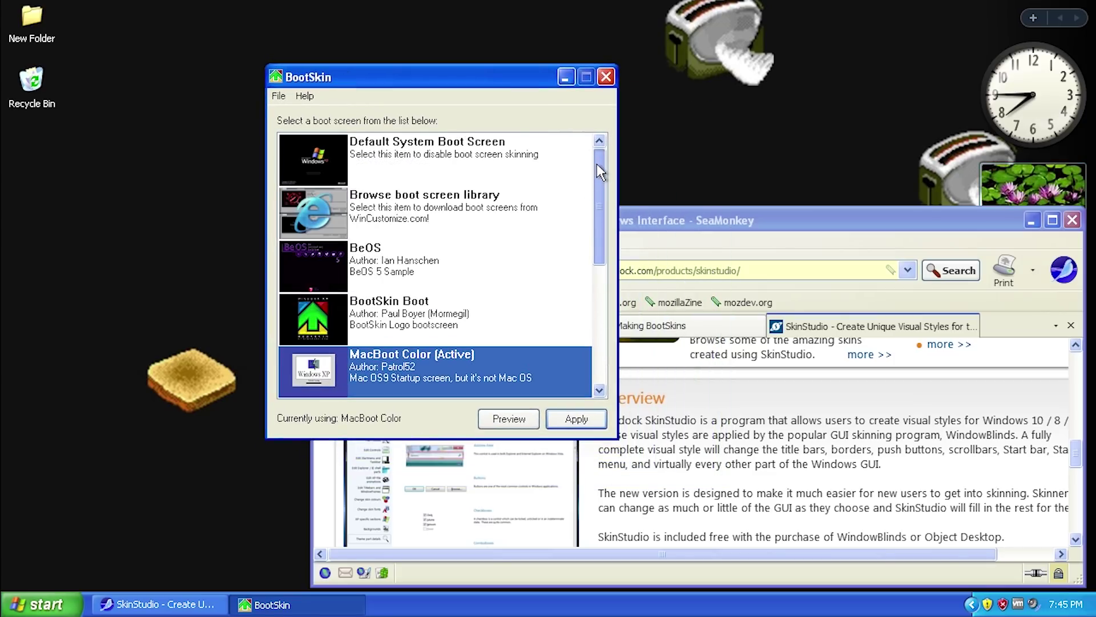